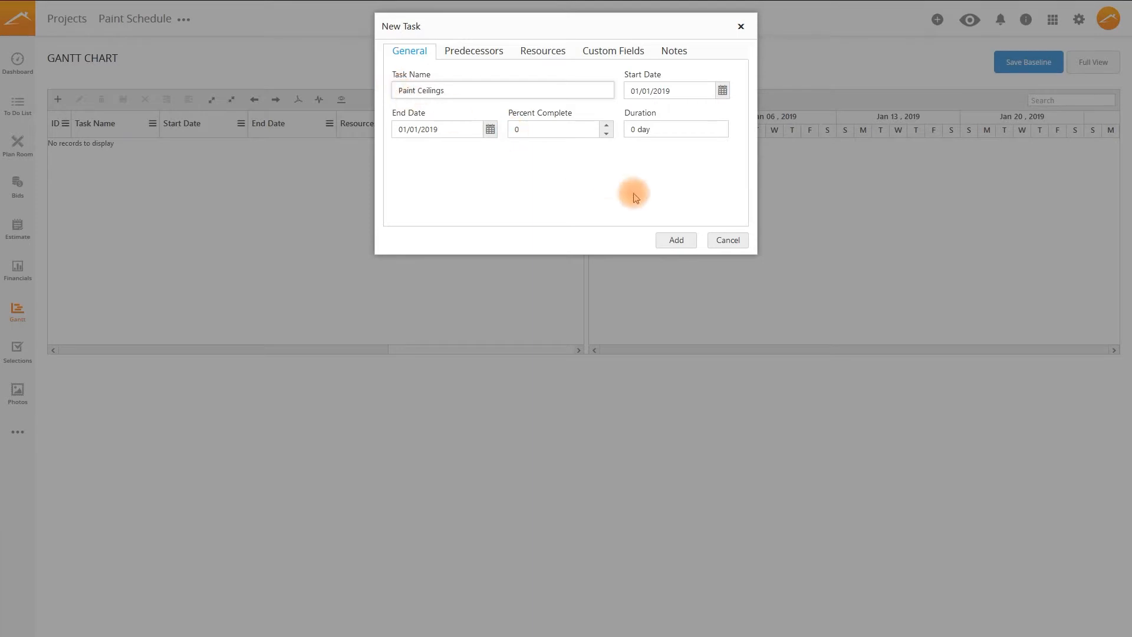
Give the new Paint Ceilings task a start date of 03/13/2019 and a 3-day duration, and add it to the Gantt chart.
left_click_drag(633, 130, 625, 130)
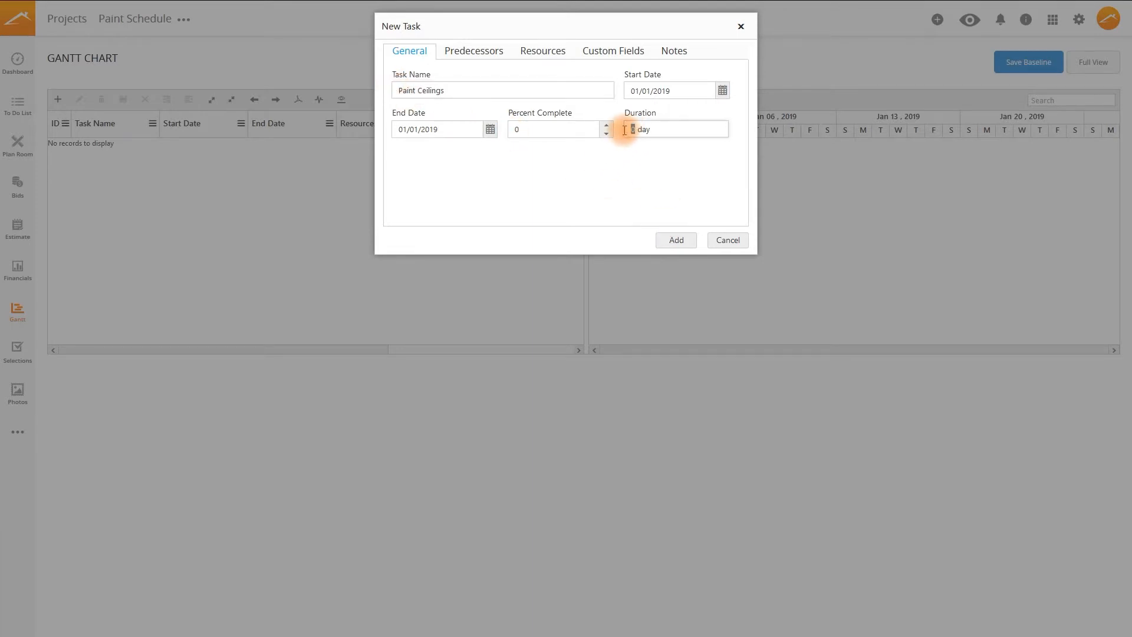
left_click(677, 240)
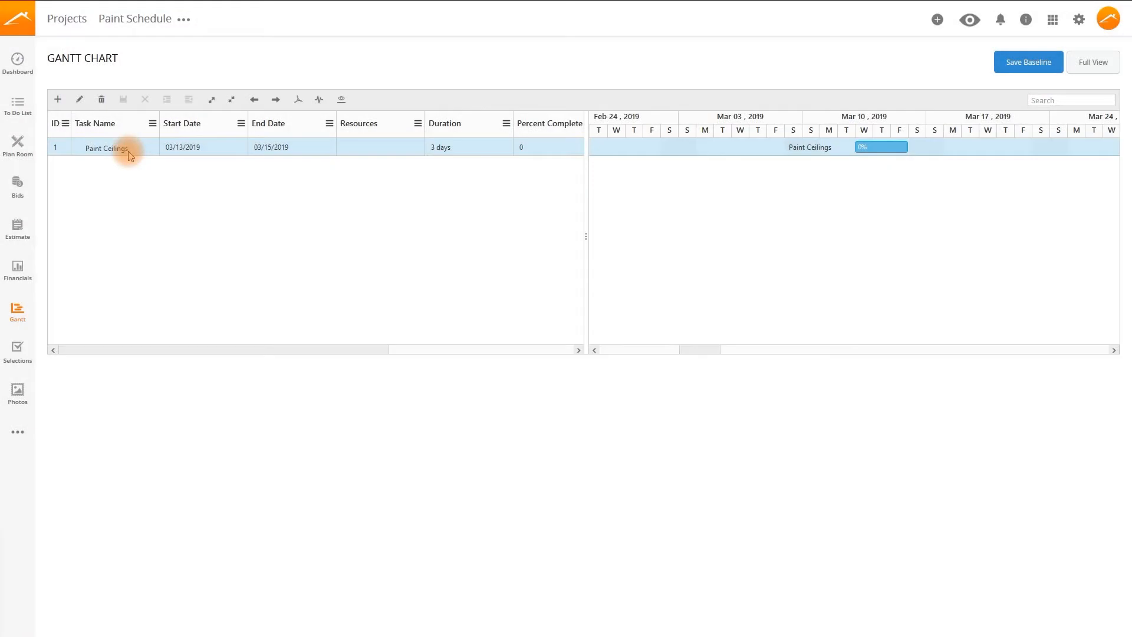
Insert a new task below Paint Ceilings and name it Paint Walls.
right_click(127, 151)
mouse_move(158, 177)
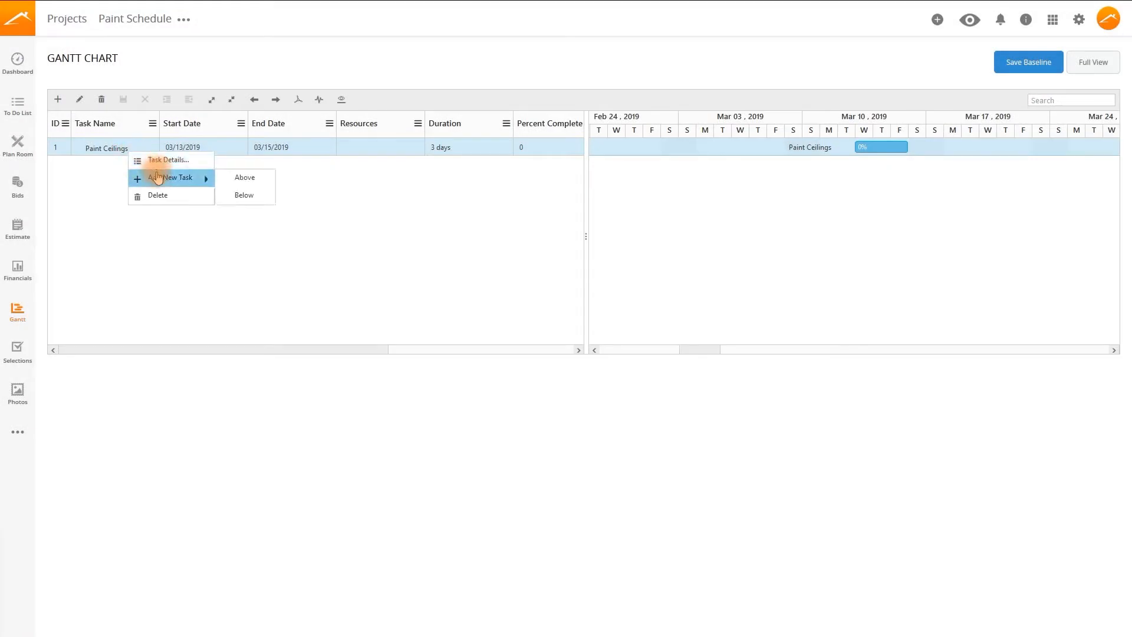
left_click(236, 197)
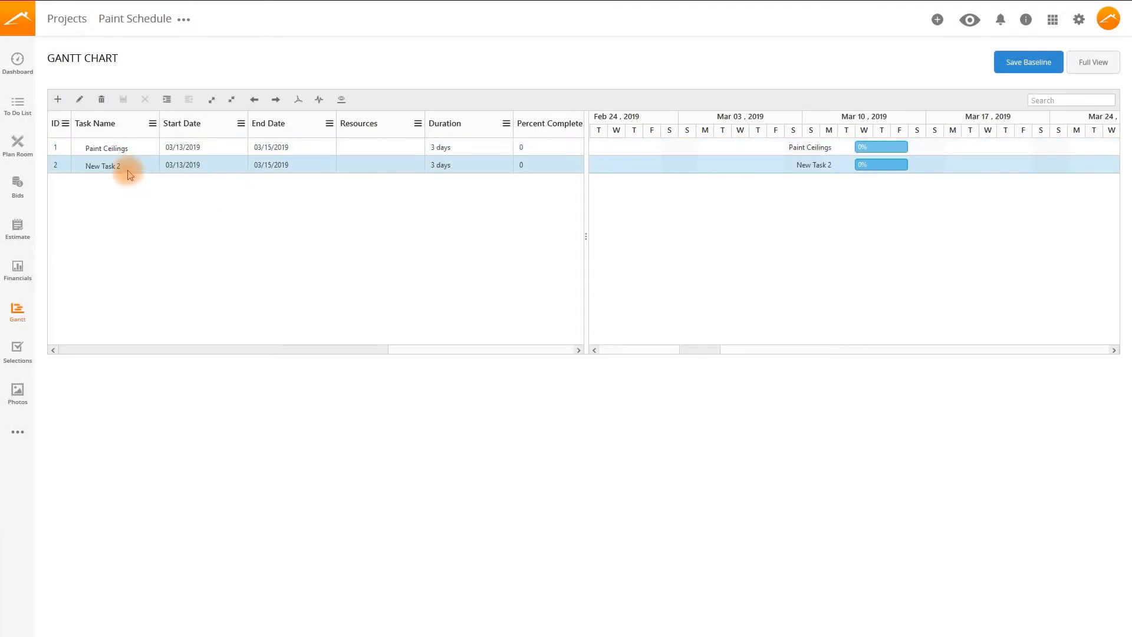
double_click(128, 171)
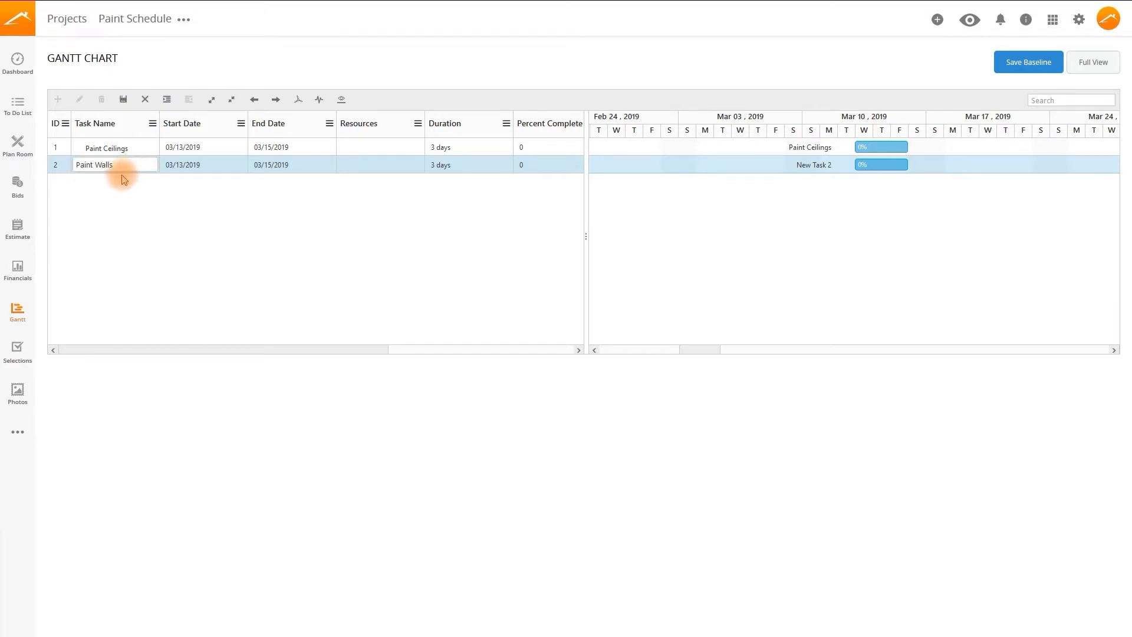
left_click(325, 180)
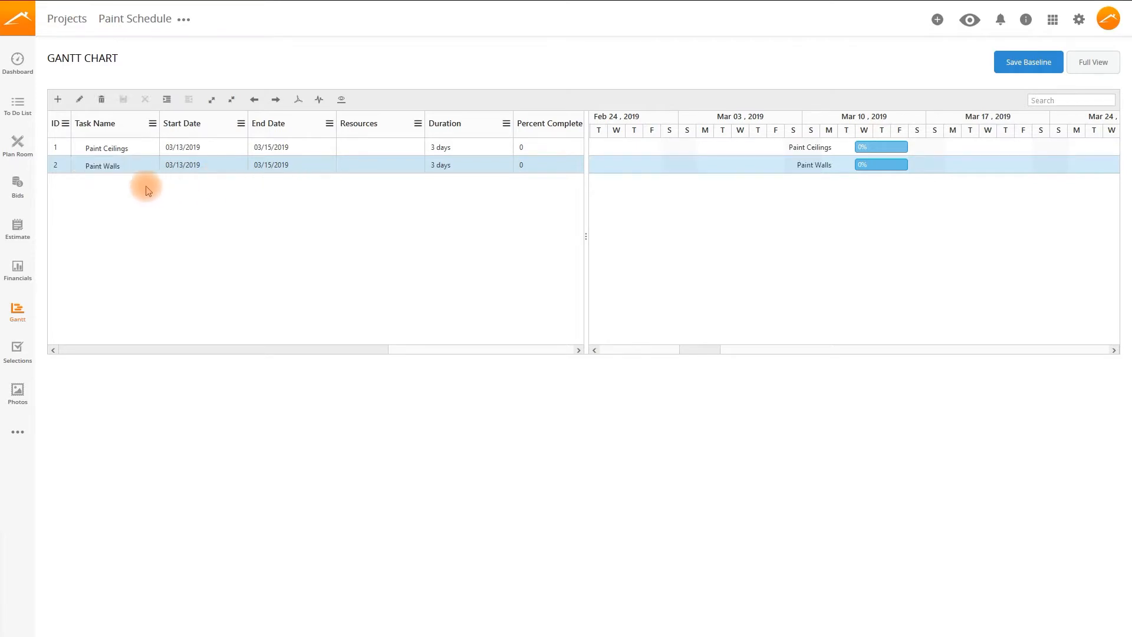
Insert a new task below Paint Walls and indent it as a subtask of Paint Walls.
right_click(97, 167)
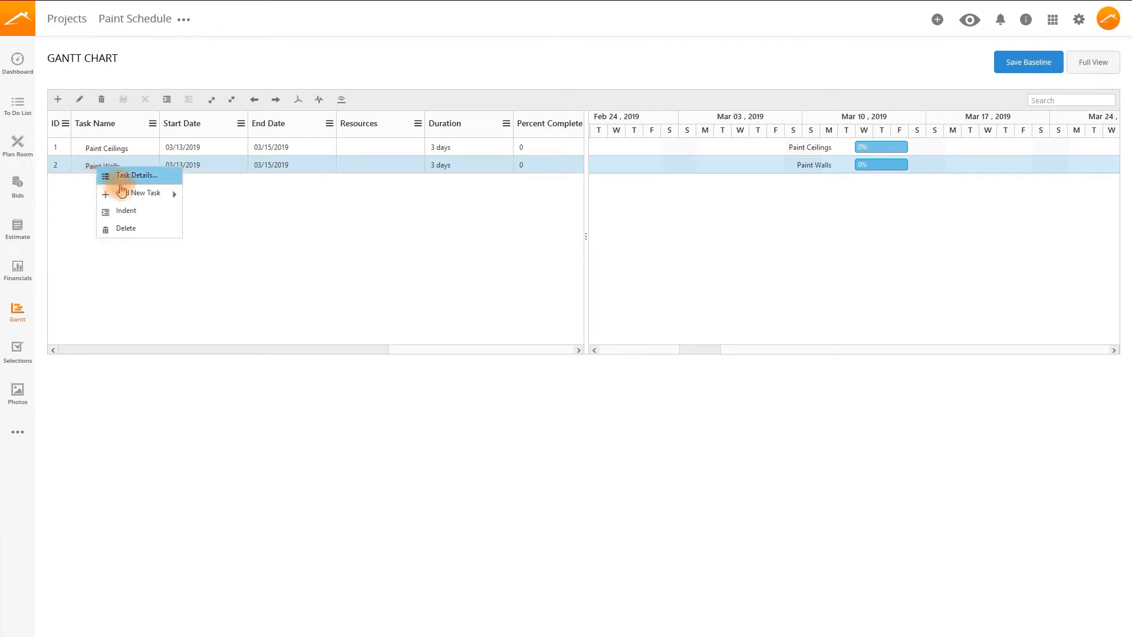
mouse_move(127, 192)
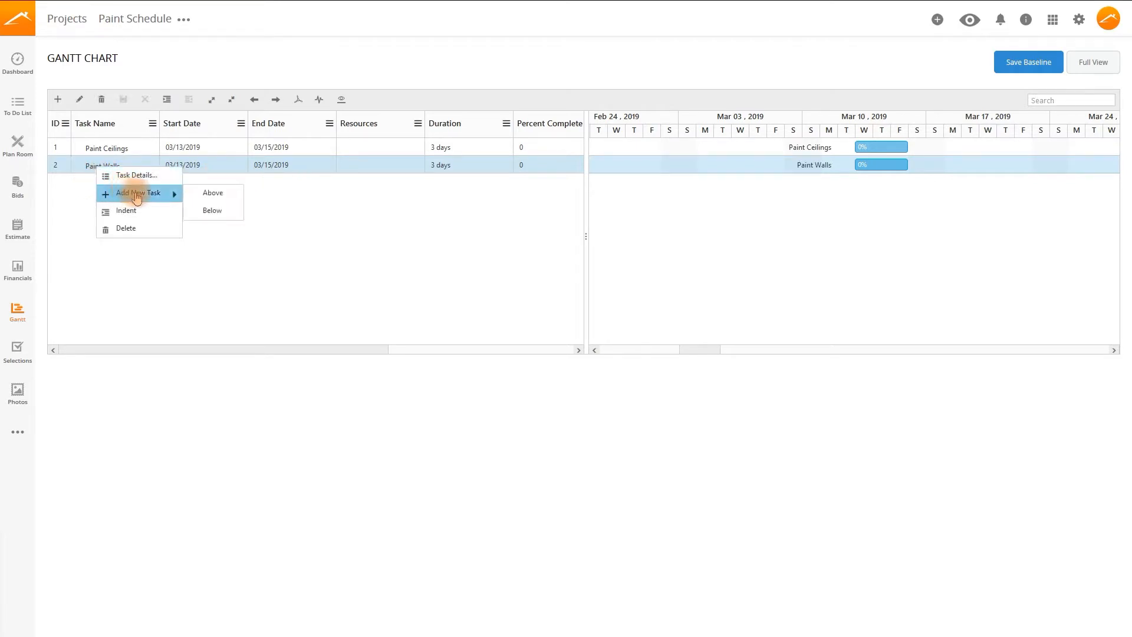
left_click(210, 210)
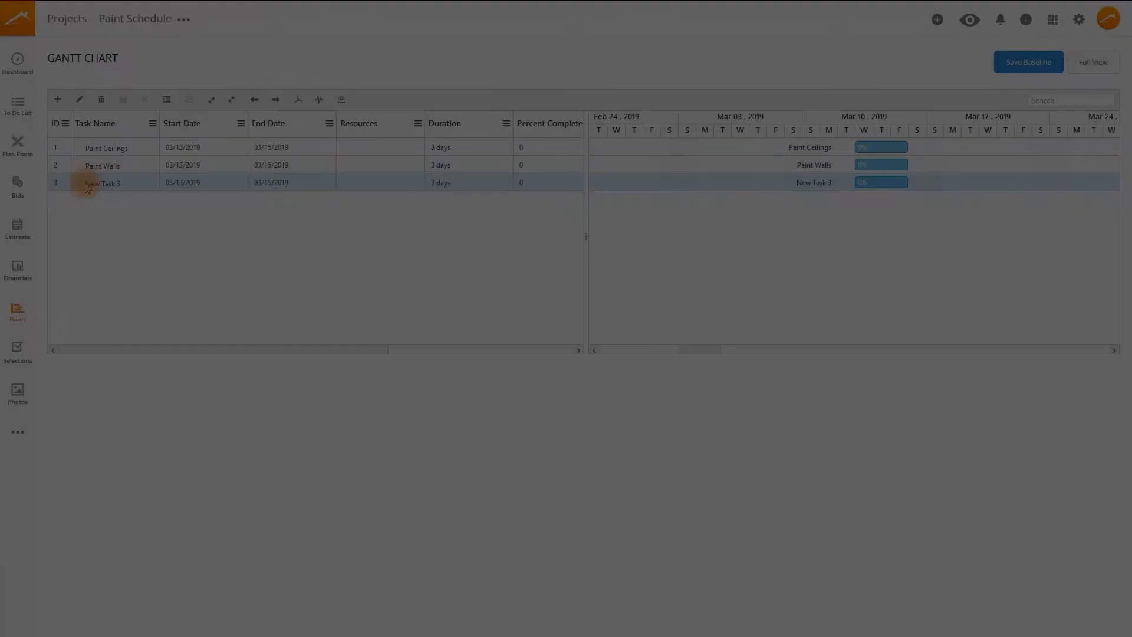
right_click(86, 183)
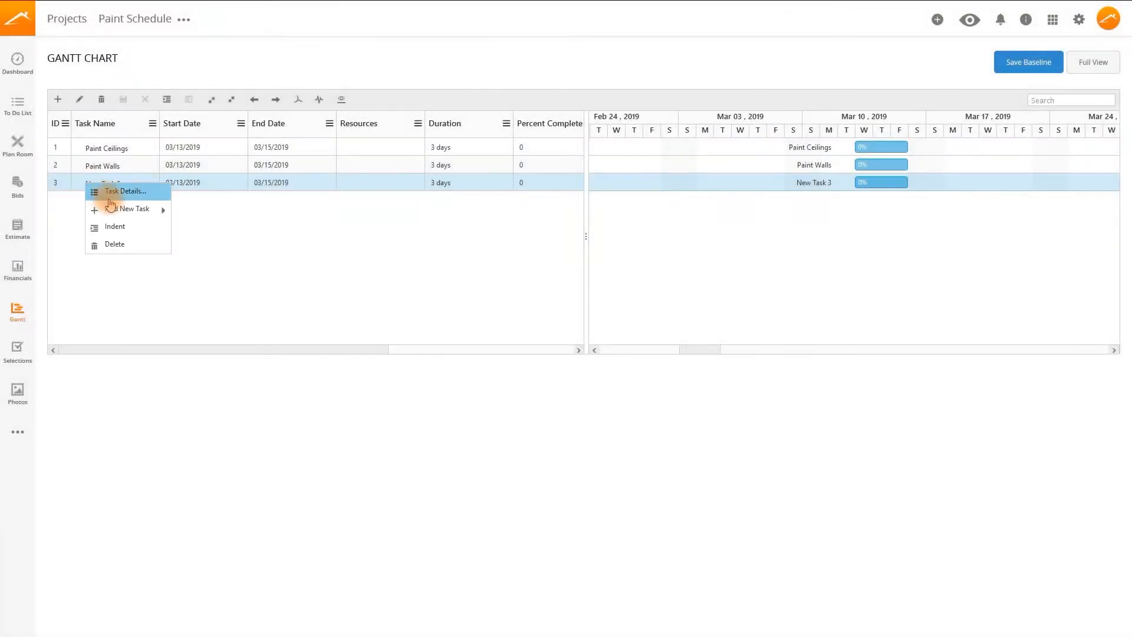
left_click(116, 228)
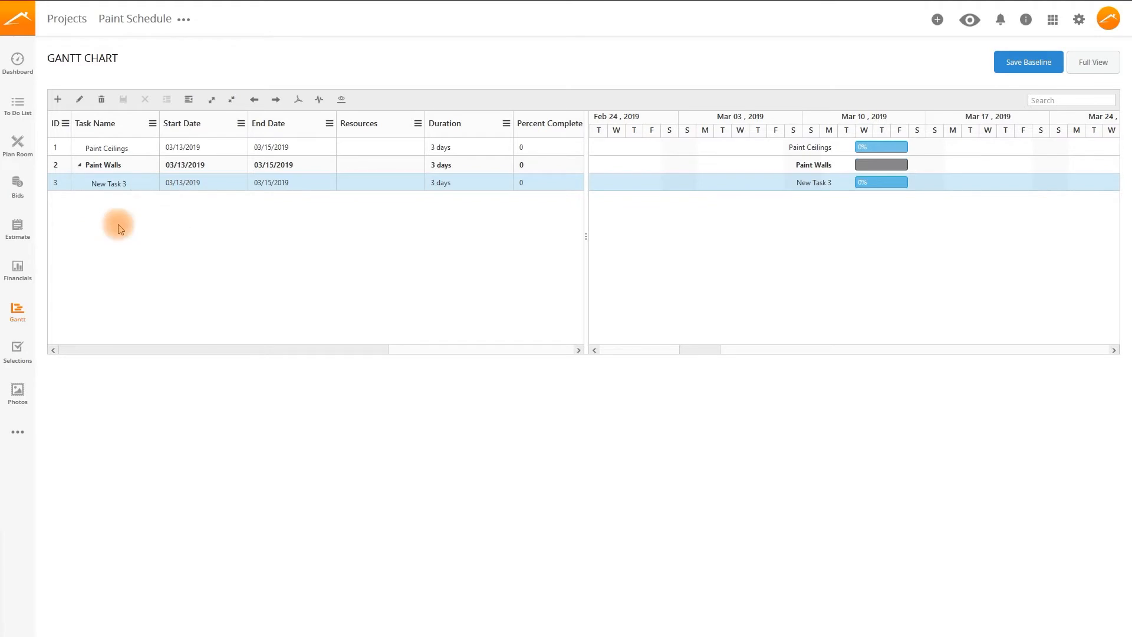
Insert a second subtask of Paint Walls below the existing subtask.
right_click(115, 187)
mouse_move(145, 216)
left_click(222, 230)
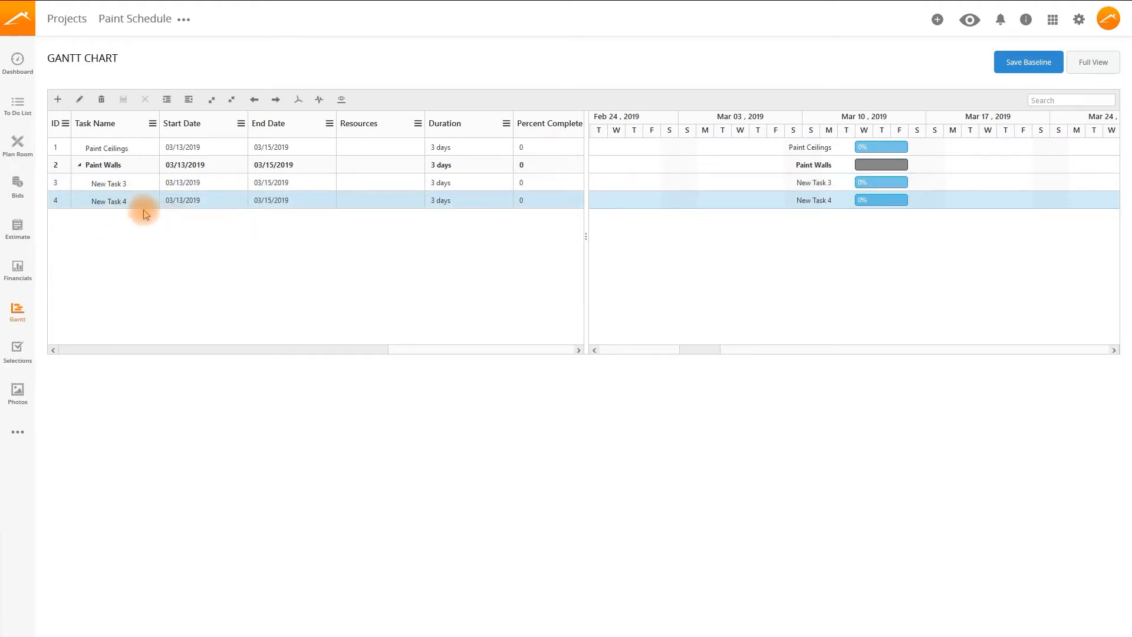
Rename the two Paint Walls subtasks as 1st Floor and 2nd Floor.
double_click(125, 186)
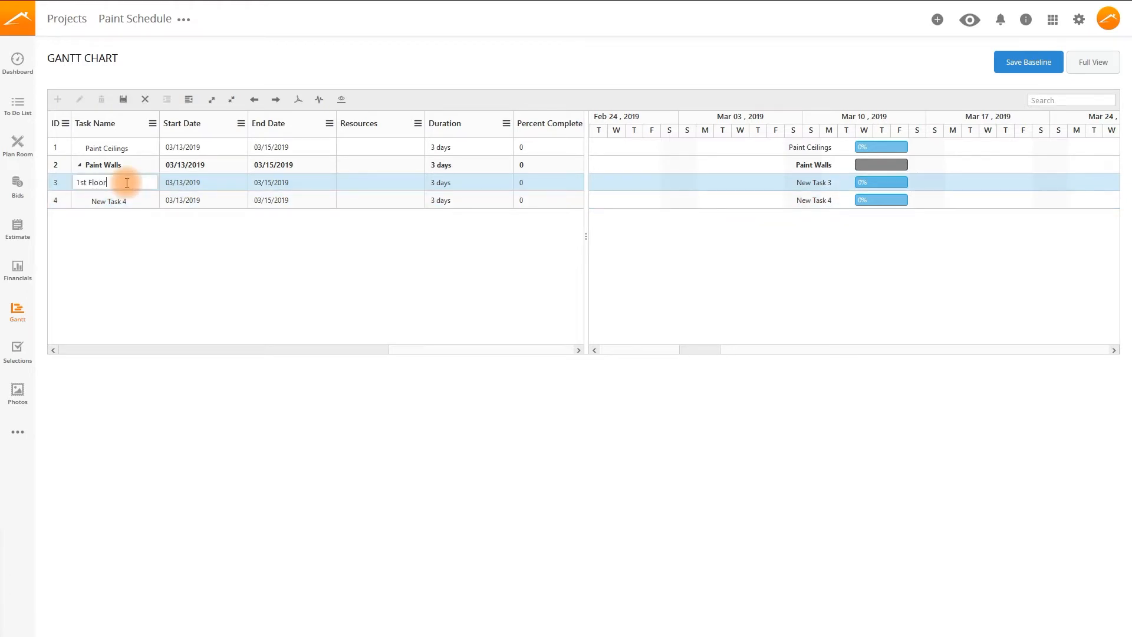
type("1st Floor")
left_click(133, 202)
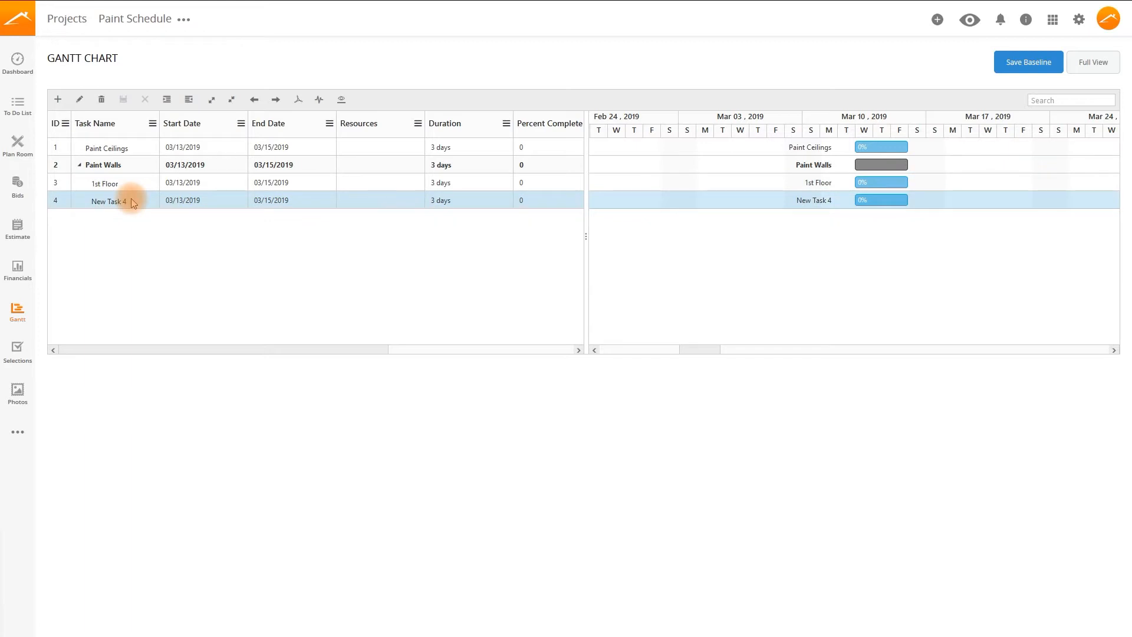
double_click(132, 201)
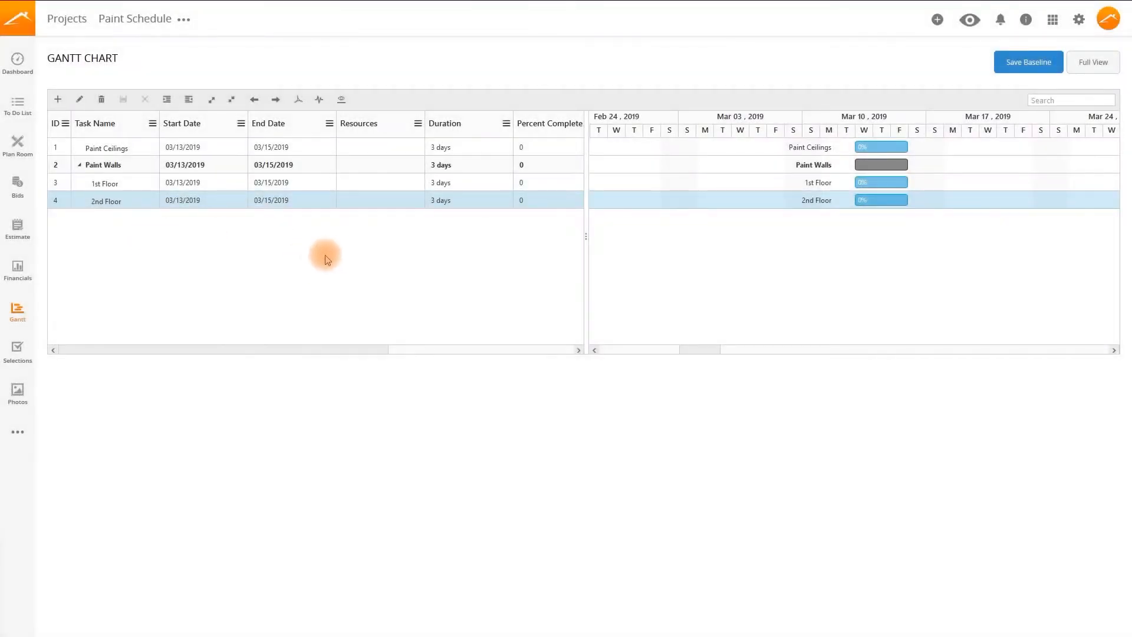
Widen the task table to expose the Colors column and set the Paint Ceilings task's color to Green.
left_click_drag(587, 244, 766, 218)
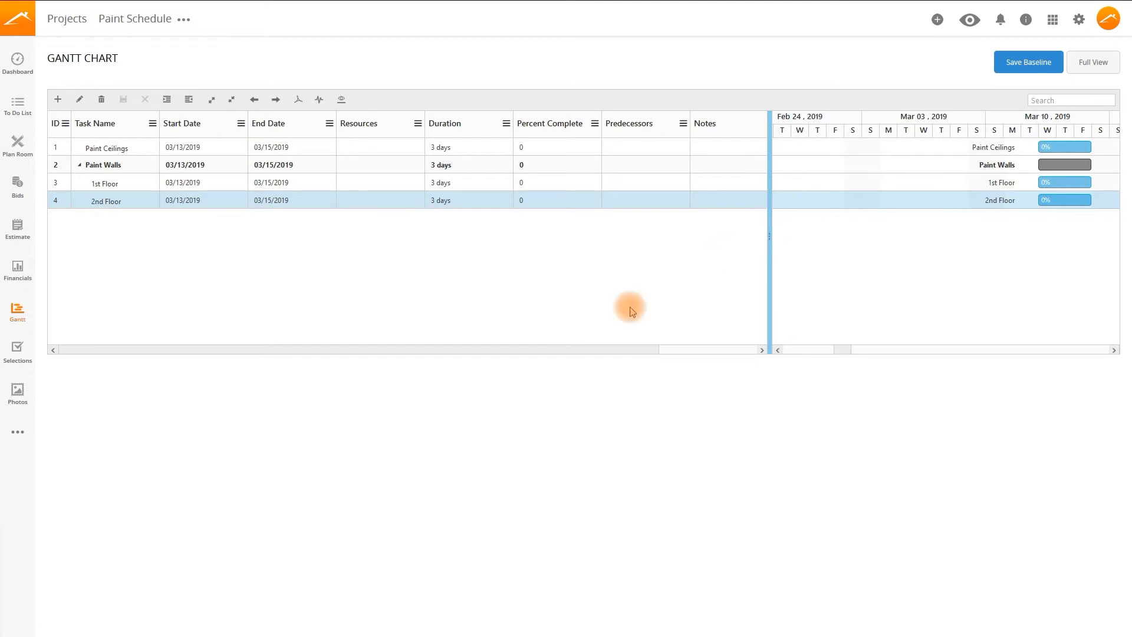
left_click_drag(596, 350, 694, 349)
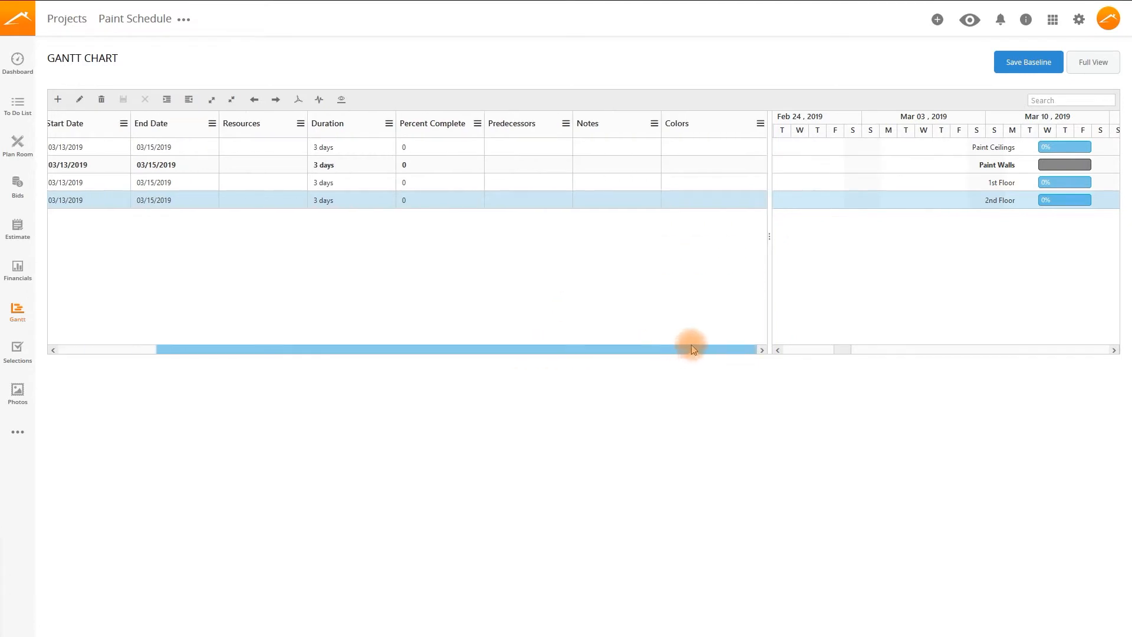
left_click(706, 152)
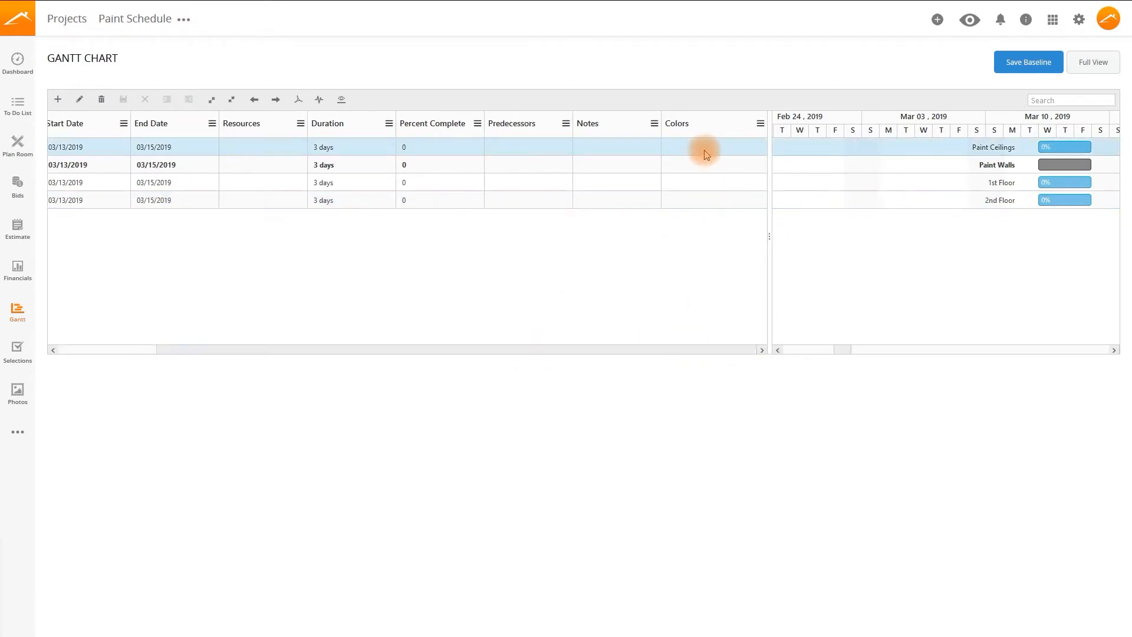
double_click(739, 149)
left_click(756, 147)
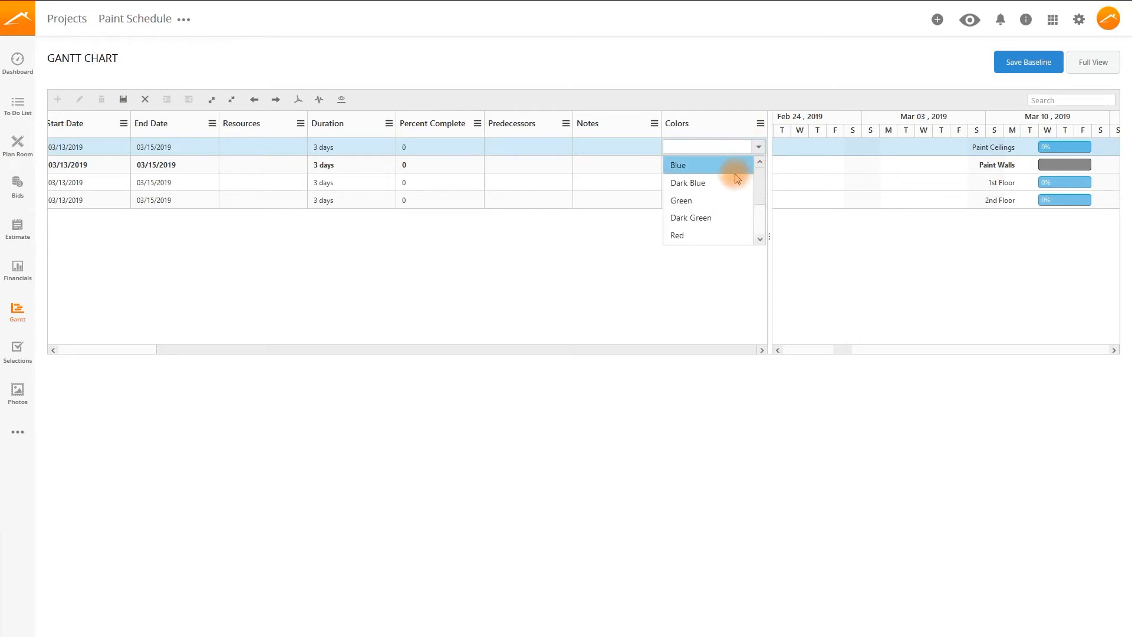
left_click(709, 200)
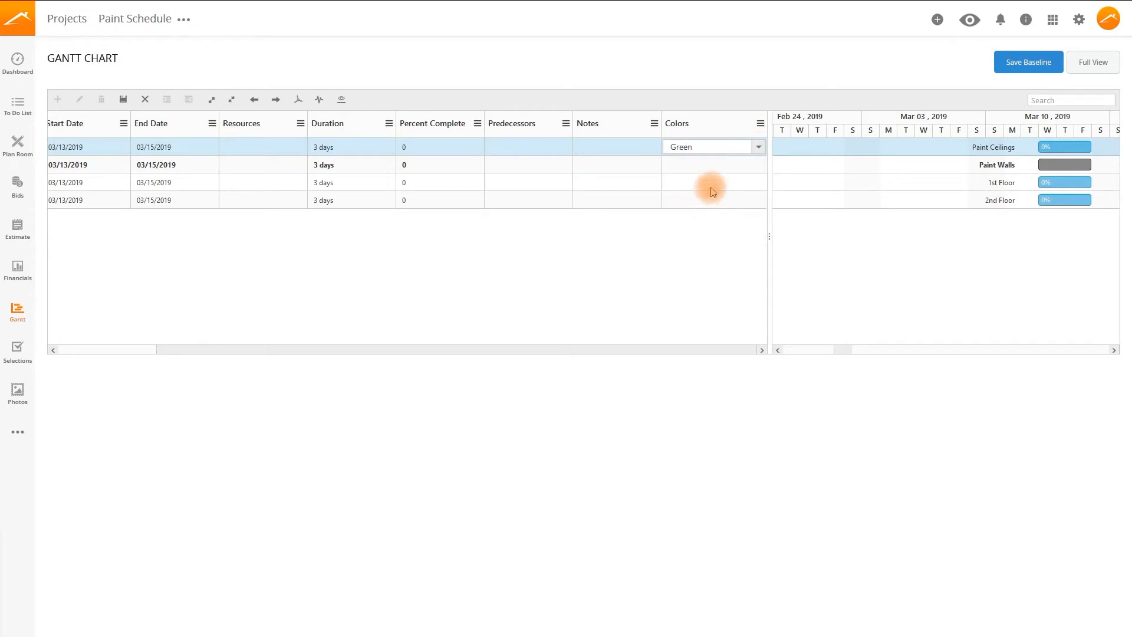
left_click(724, 167)
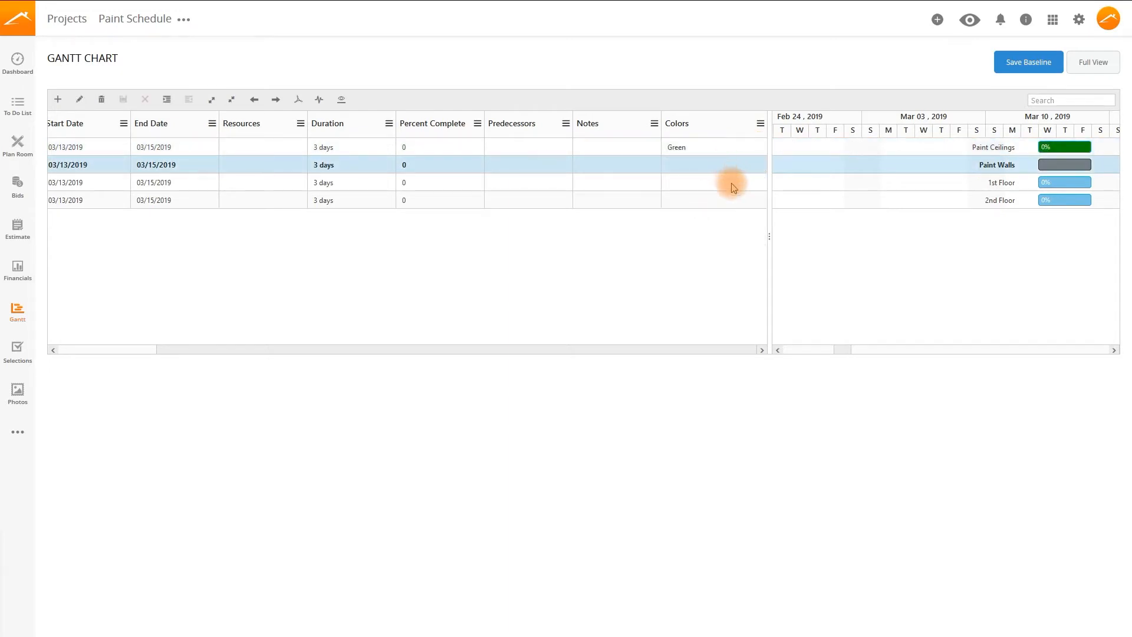
Set the color of the 1st Floor subtask to Green and the 2nd Floor subtask to Yellow.
double_click(734, 186)
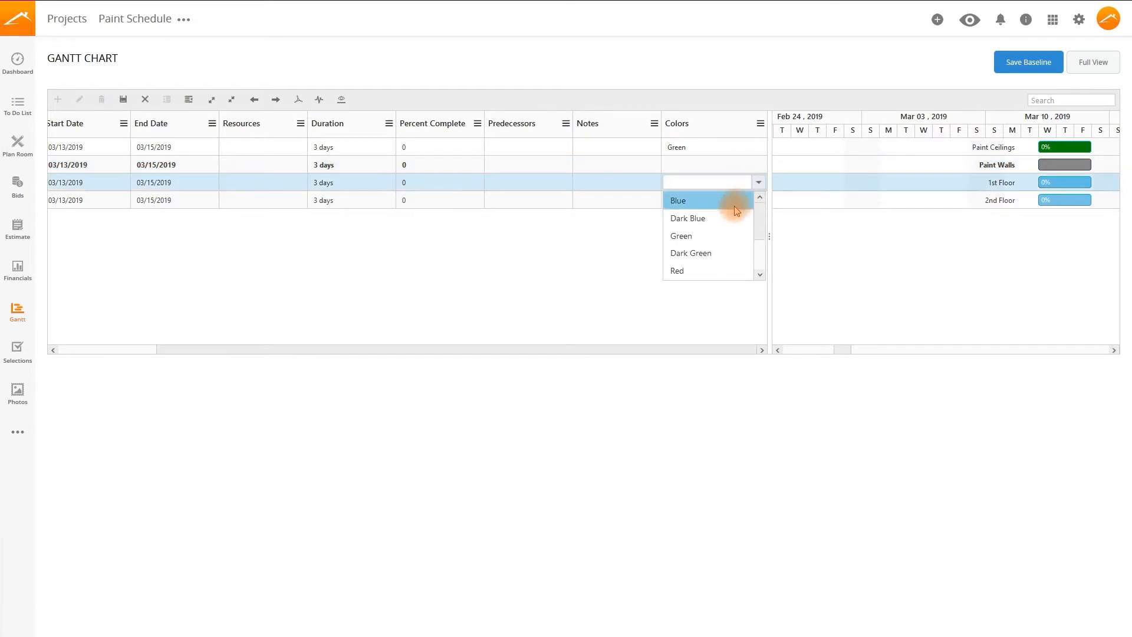
left_click(697, 237)
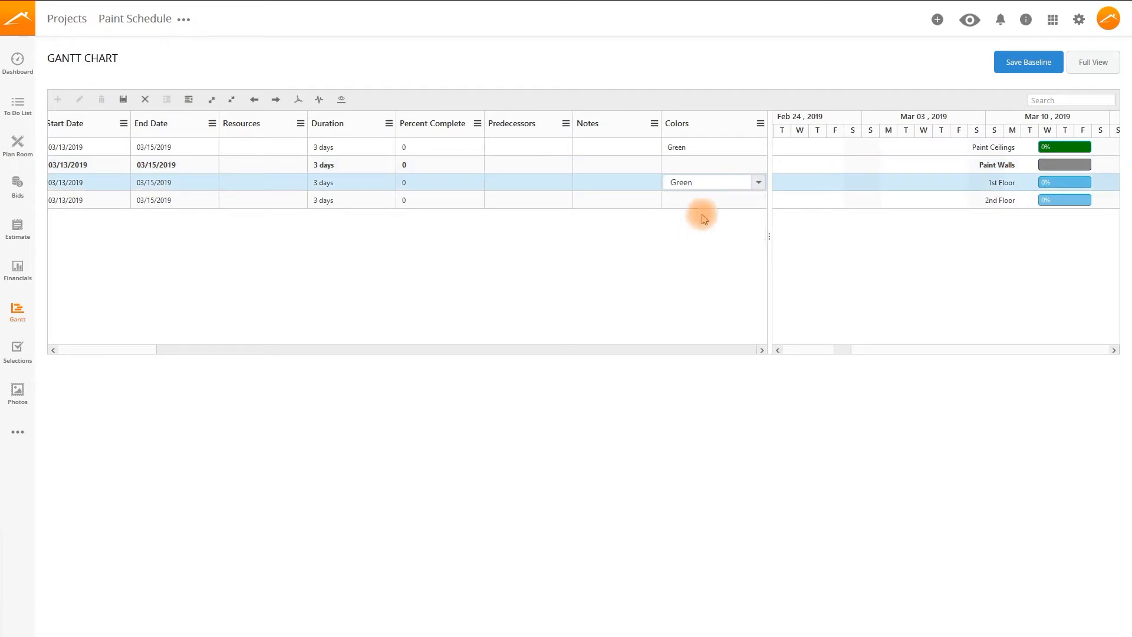
double_click(719, 200)
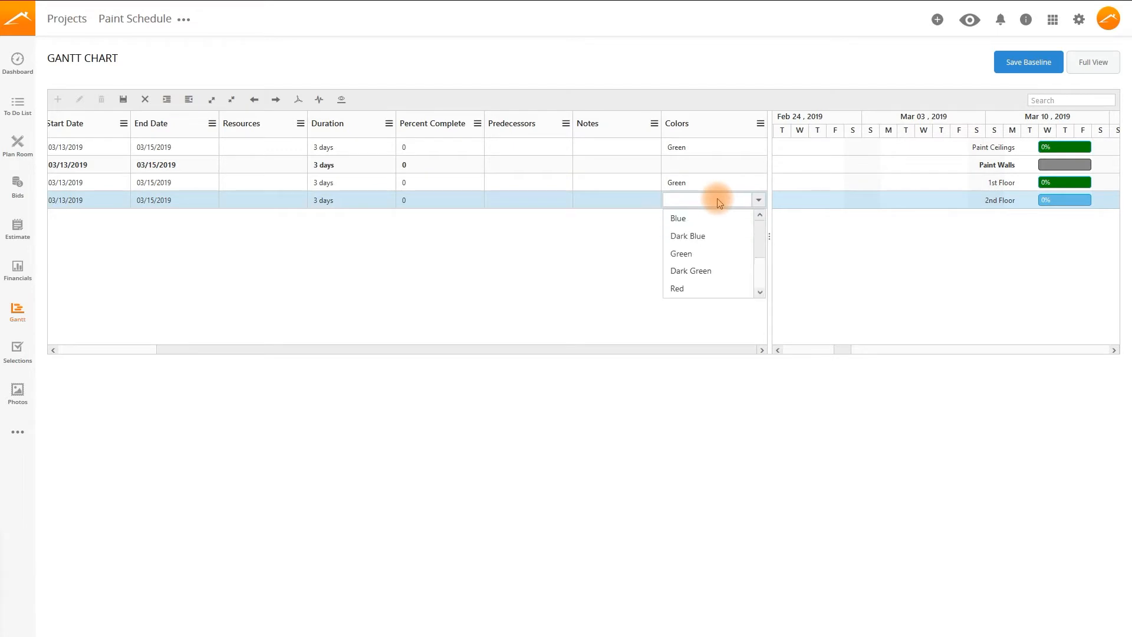
scroll(710, 236, "down", 3)
left_click(684, 290)
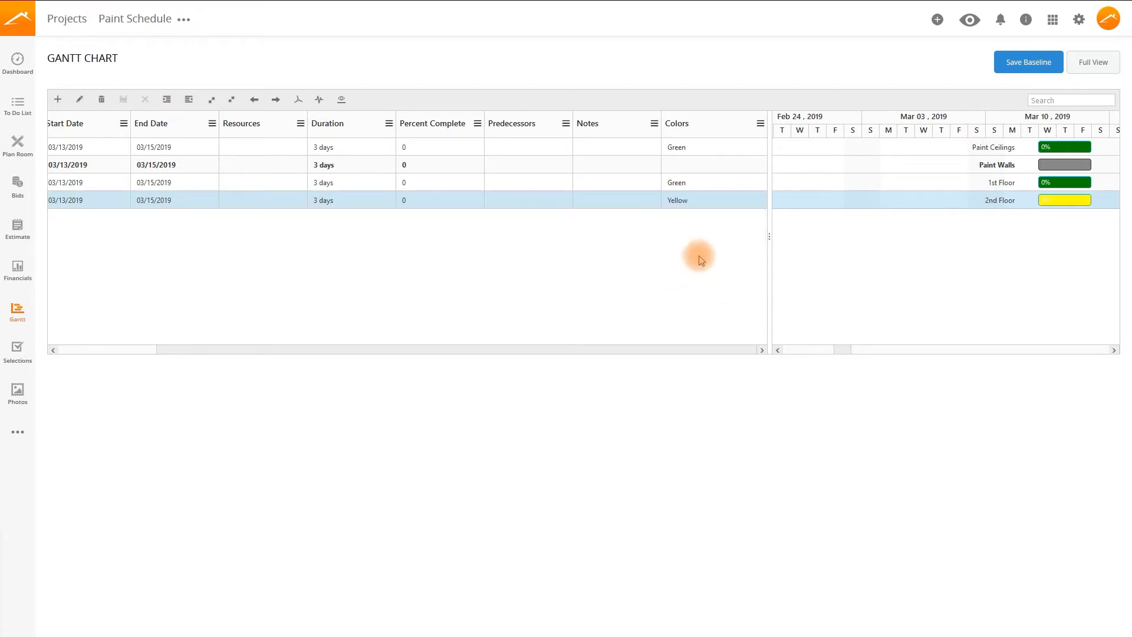
Check which resources are available in the Paint Ceilings task details, and close the details without saving.
left_click_drag(768, 255, 488, 270)
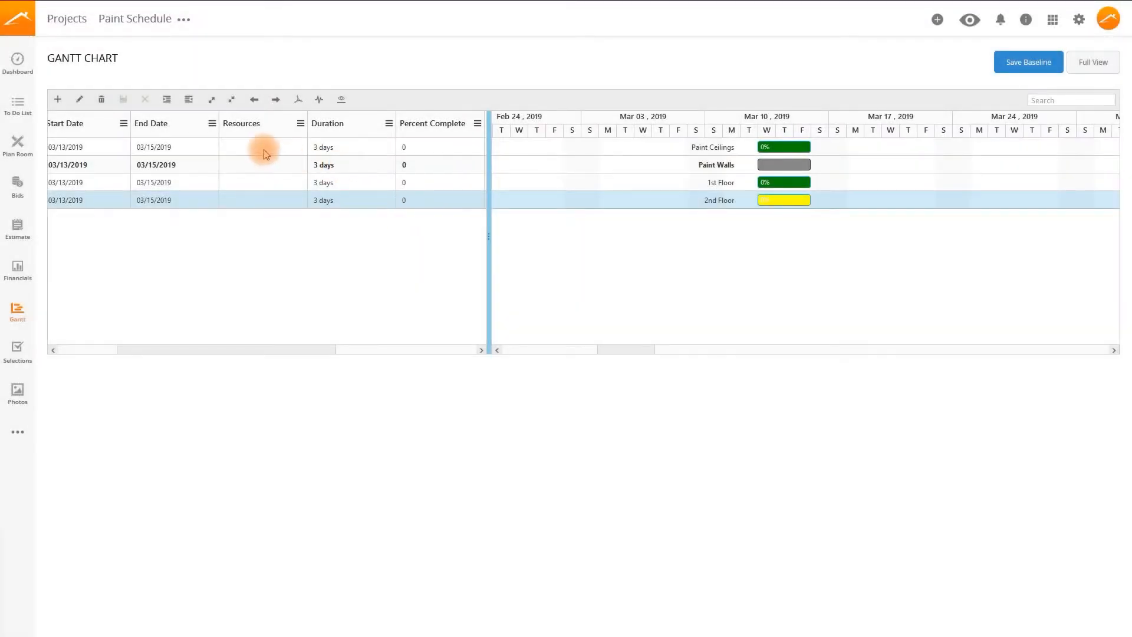
right_click(267, 153)
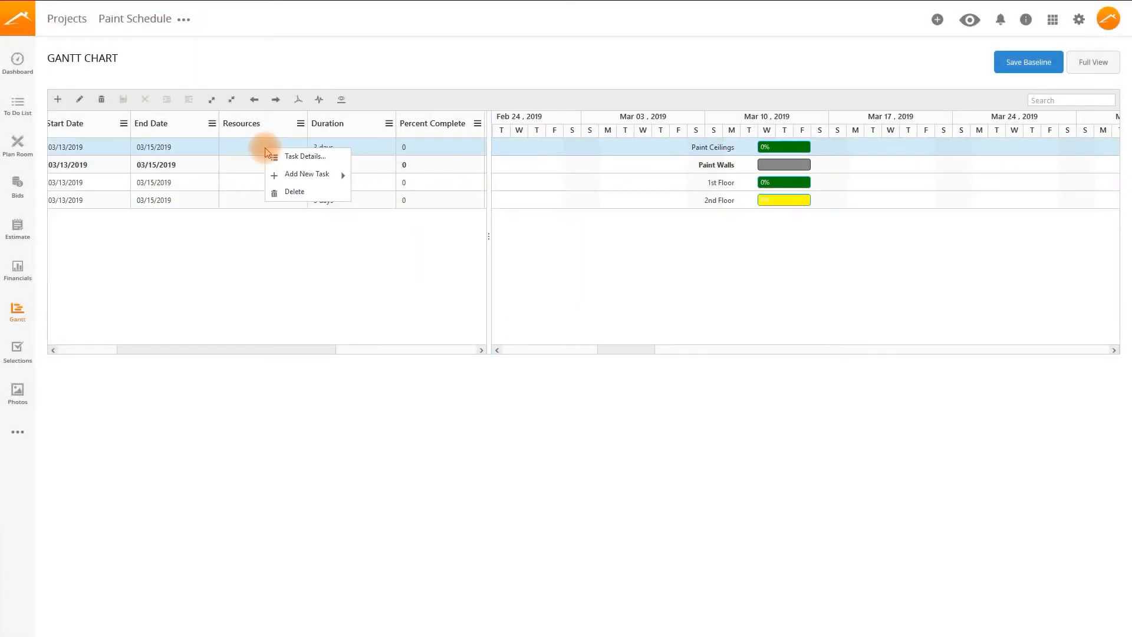
left_click(293, 157)
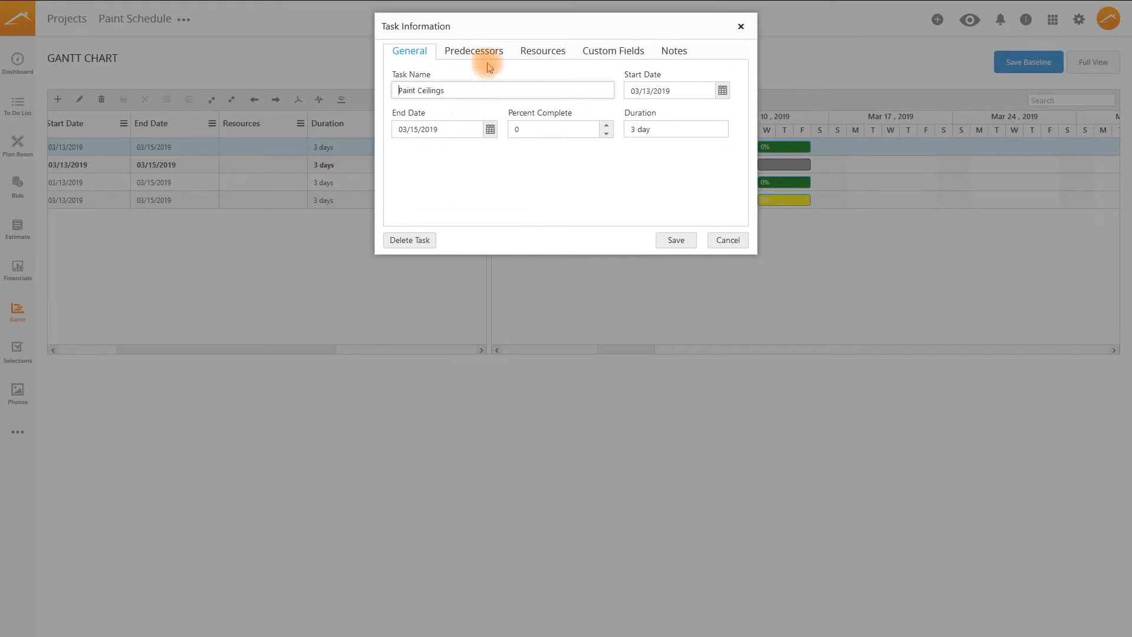
left_click(532, 53)
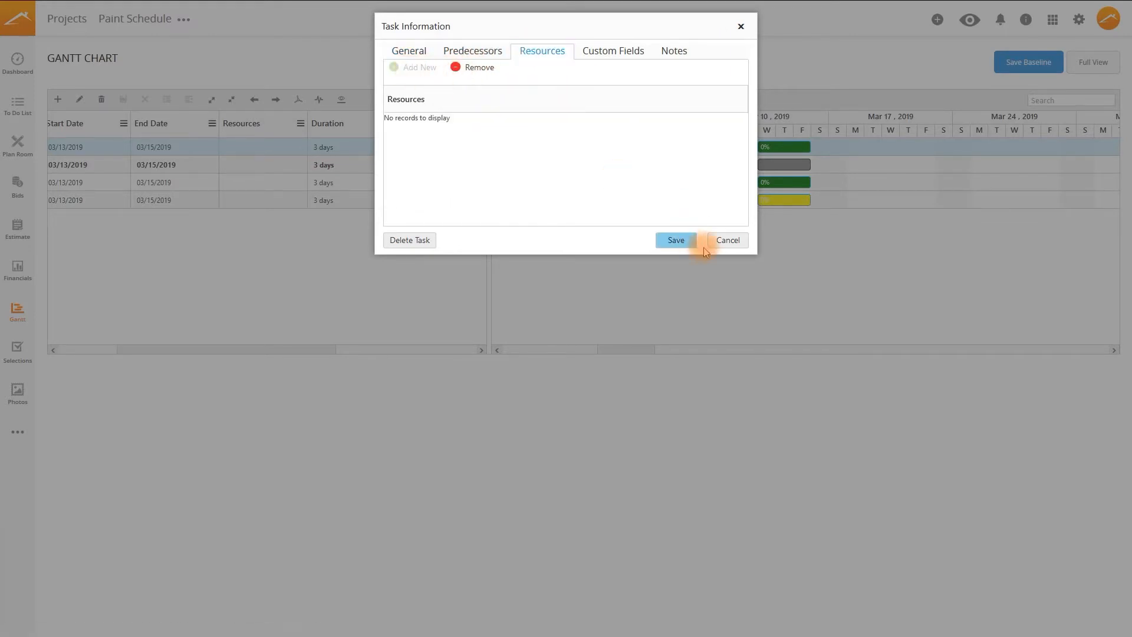
left_click(728, 240)
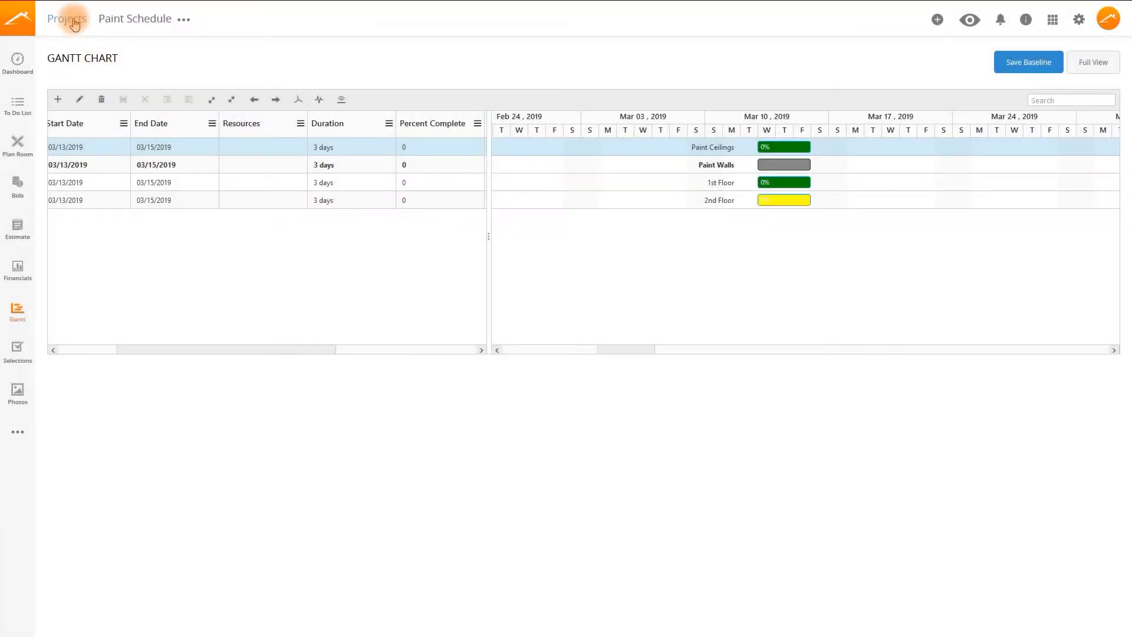
Edit the Paint Schedule project's team members, search for "aaa", and invite the first listed AAA Painting contact.
left_click(75, 24)
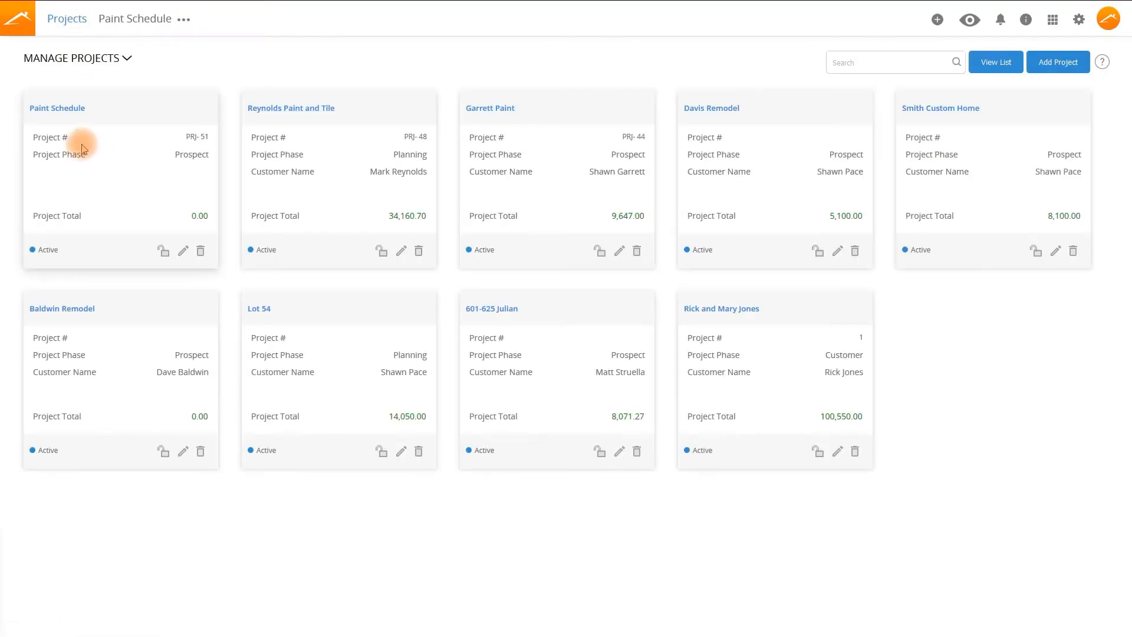
left_click(183, 252)
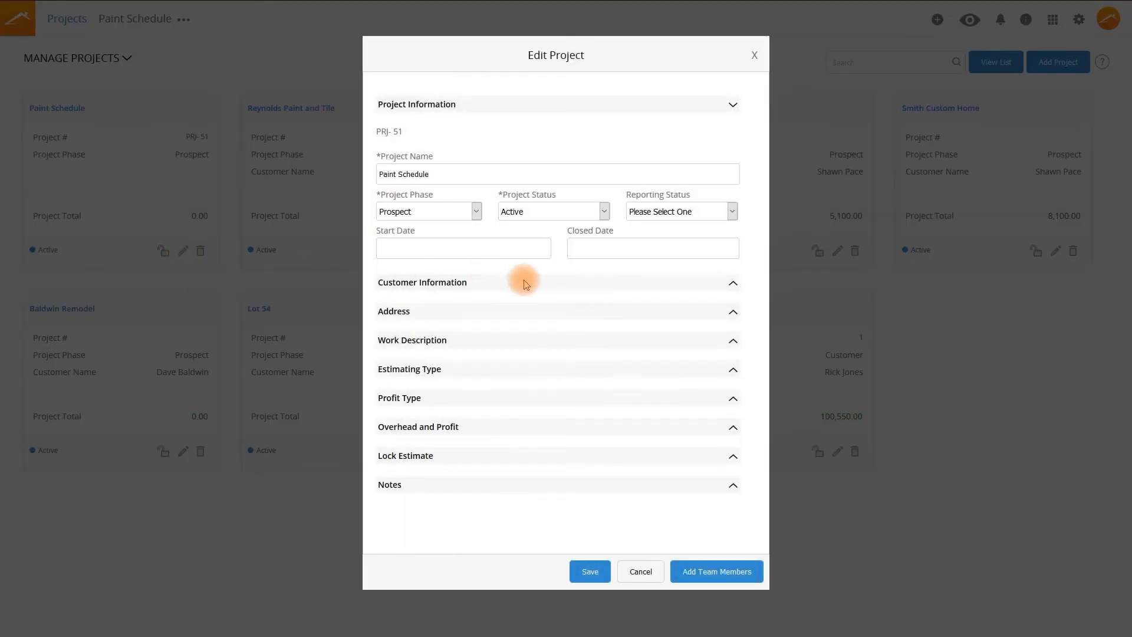
left_click(722, 574)
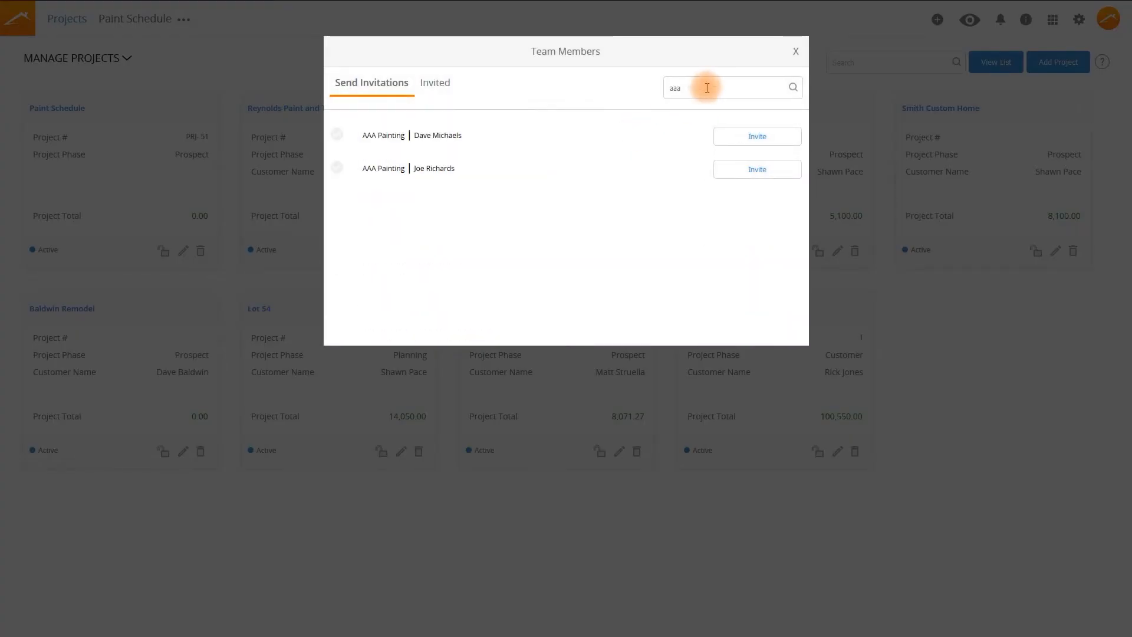
left_click(750, 139)
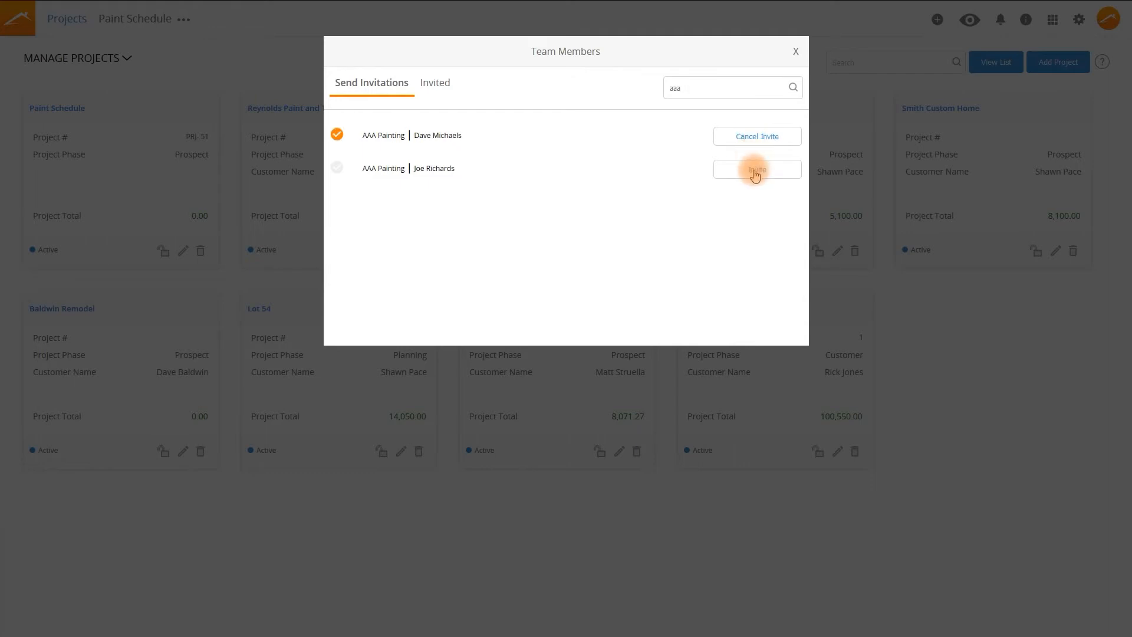
left_click(796, 53)
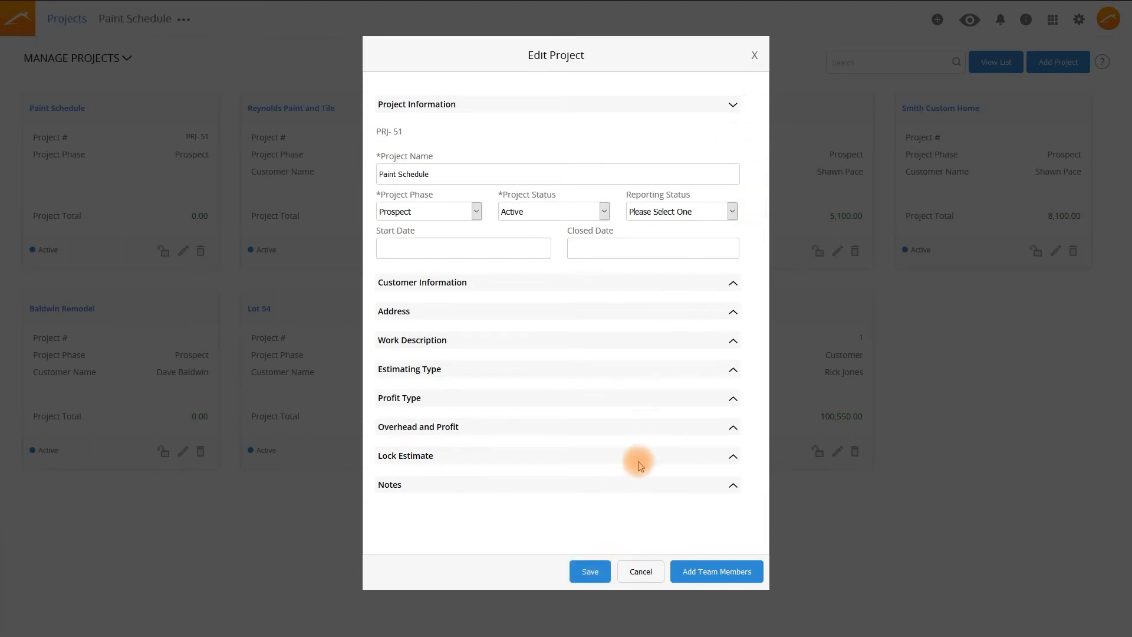
Save the Paint Schedule project, dismiss the confirmation, and return to the project's Gantt chart.
left_click(590, 572)
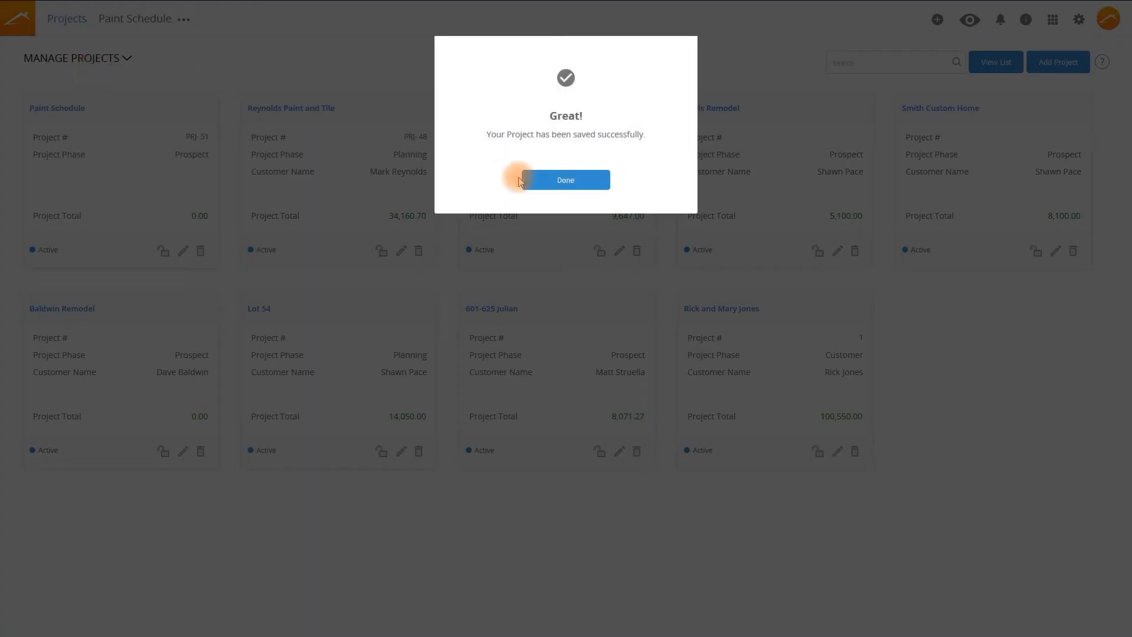
left_click(543, 182)
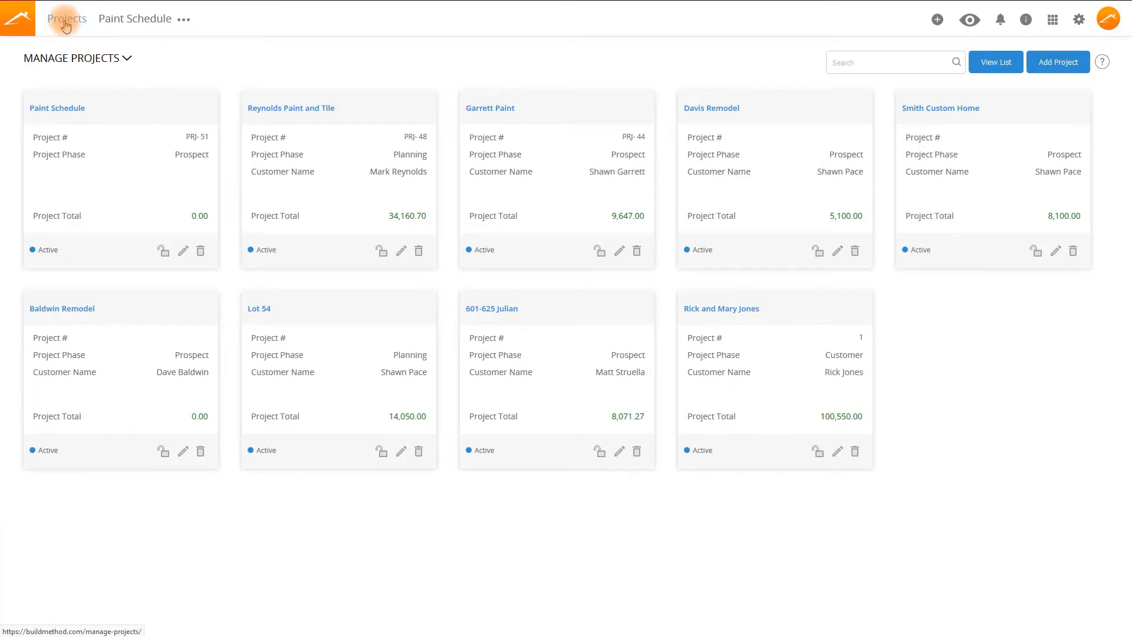
mouse_move(76, 87)
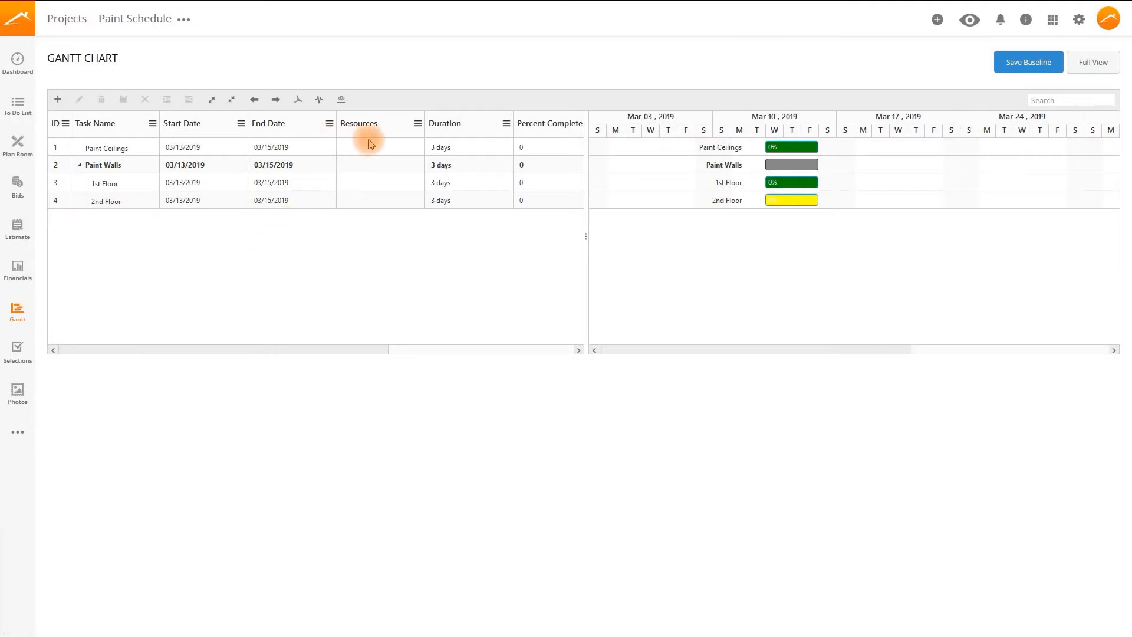
Add the first available team member as a resource in the Paint Ceilings task details.
right_click(373, 146)
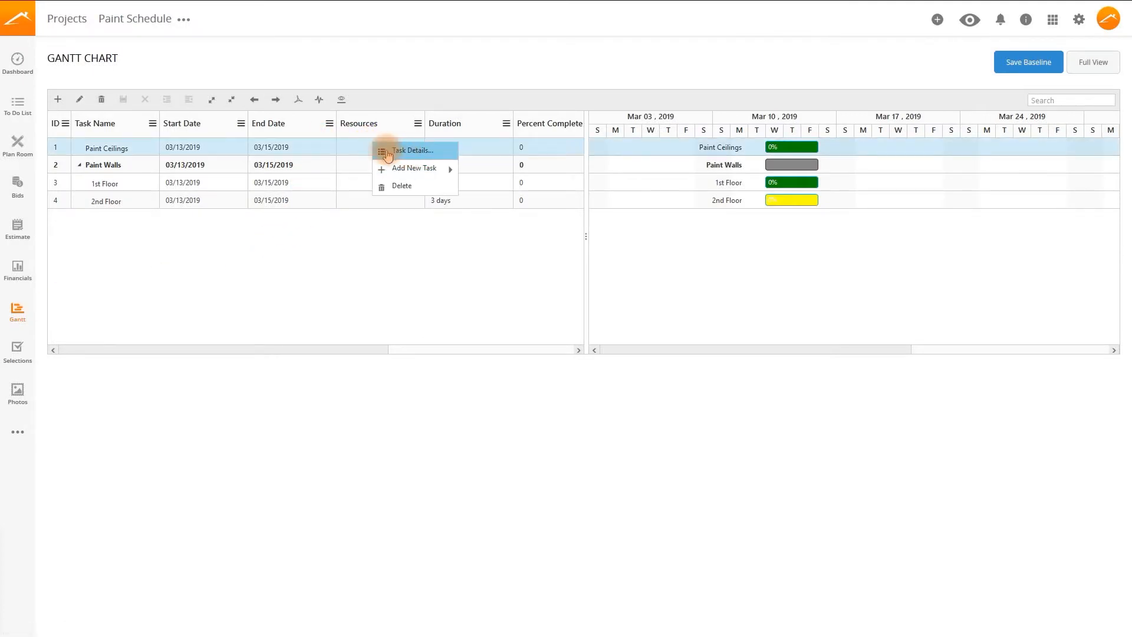
left_click(401, 151)
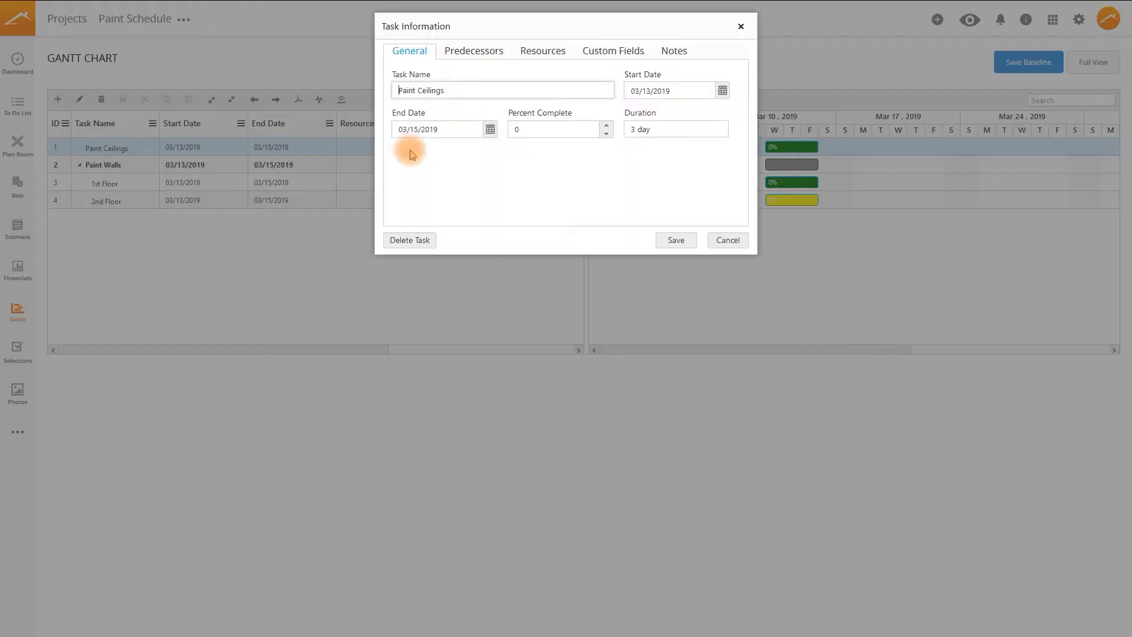
left_click(468, 58)
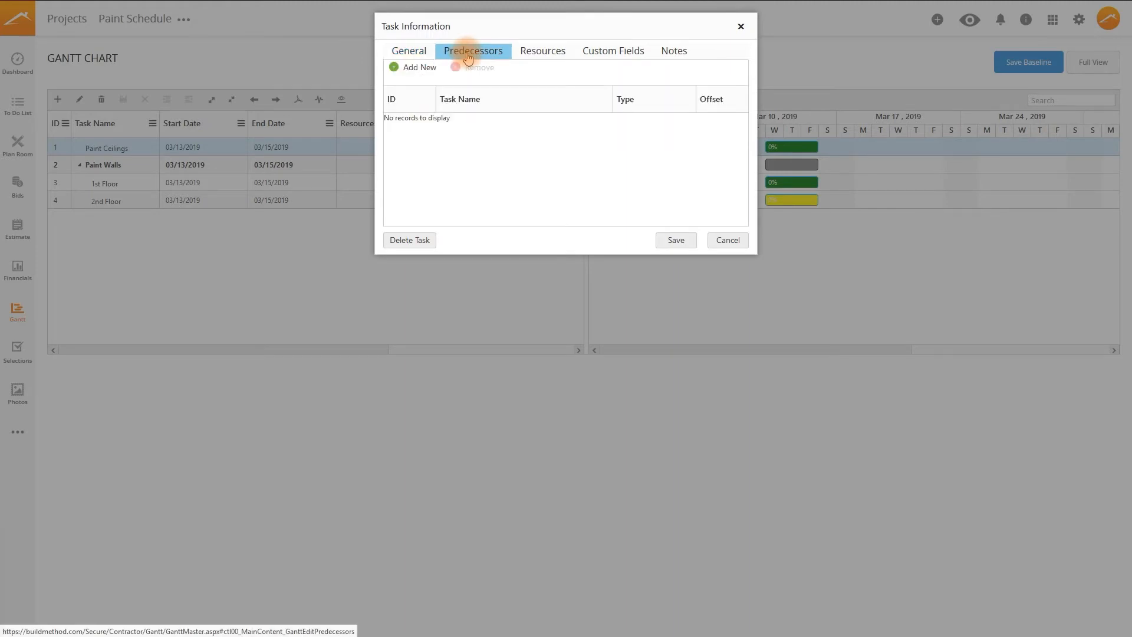
left_click(538, 52)
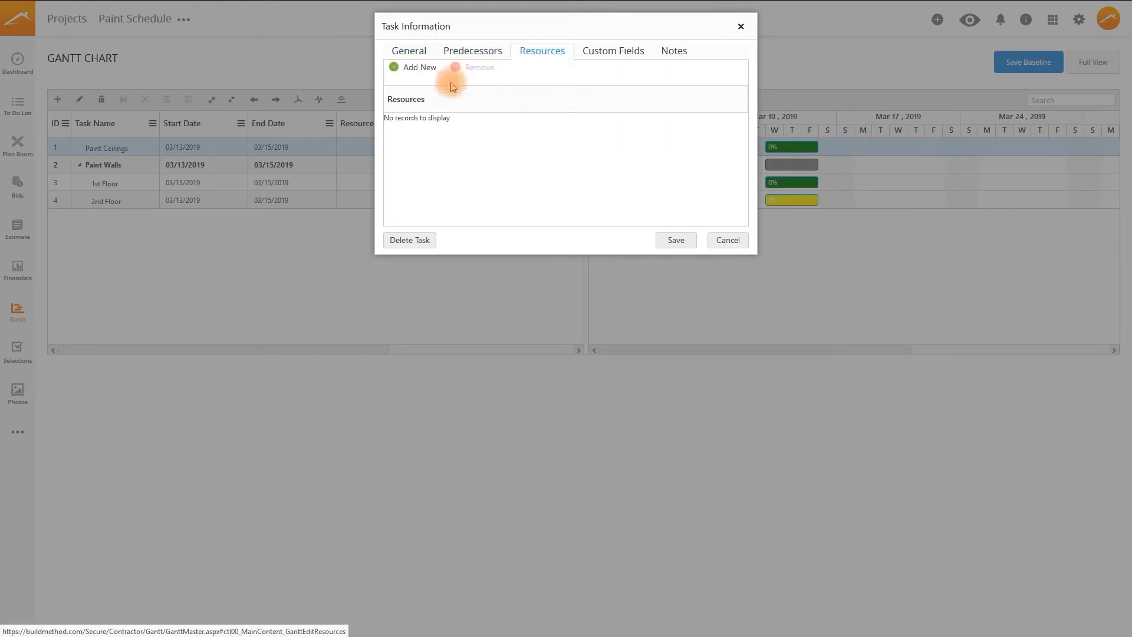
left_click(409, 69)
left_click(539, 121)
left_click(552, 127)
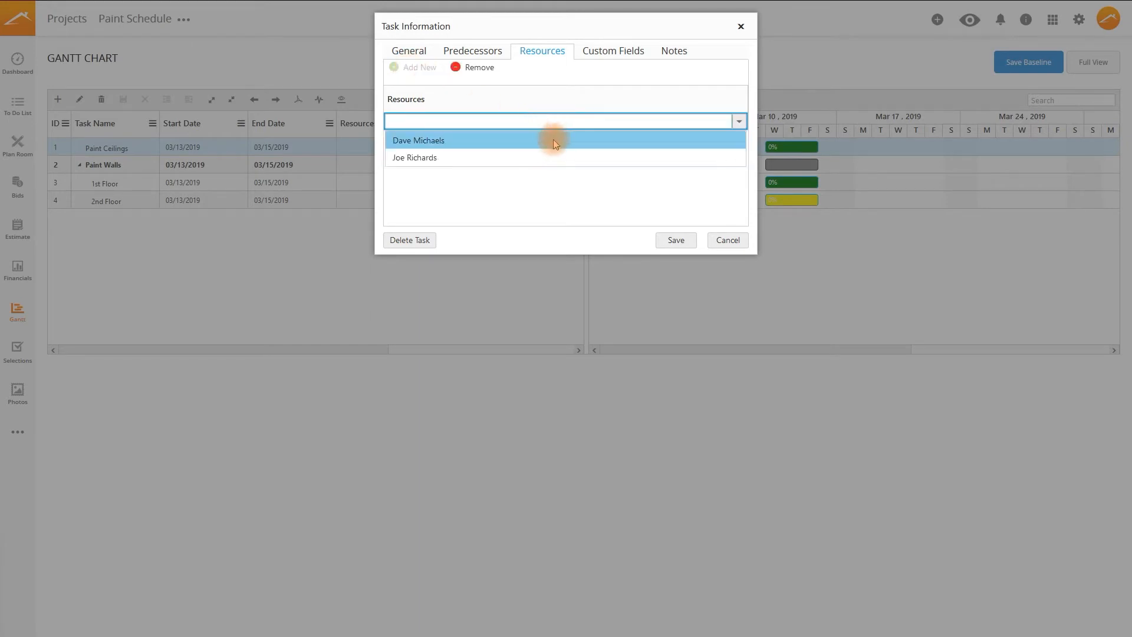
left_click(552, 139)
left_click(455, 162)
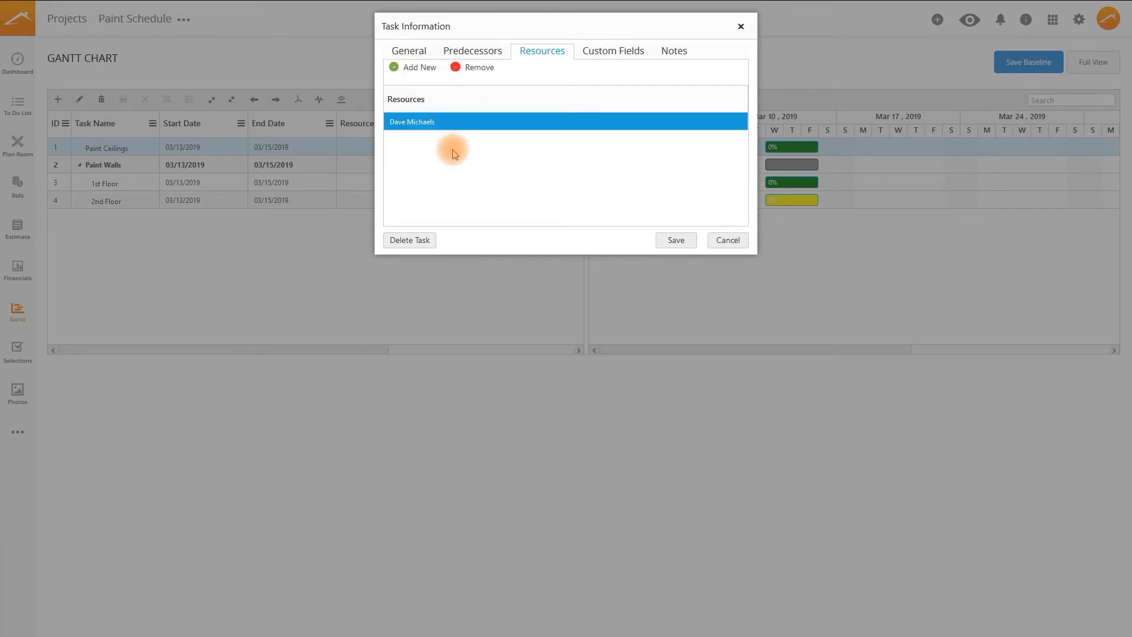
Add the remaining team member as a second Paint Ceilings resource and save the task details.
left_click(417, 68)
left_click(489, 138)
left_click(496, 138)
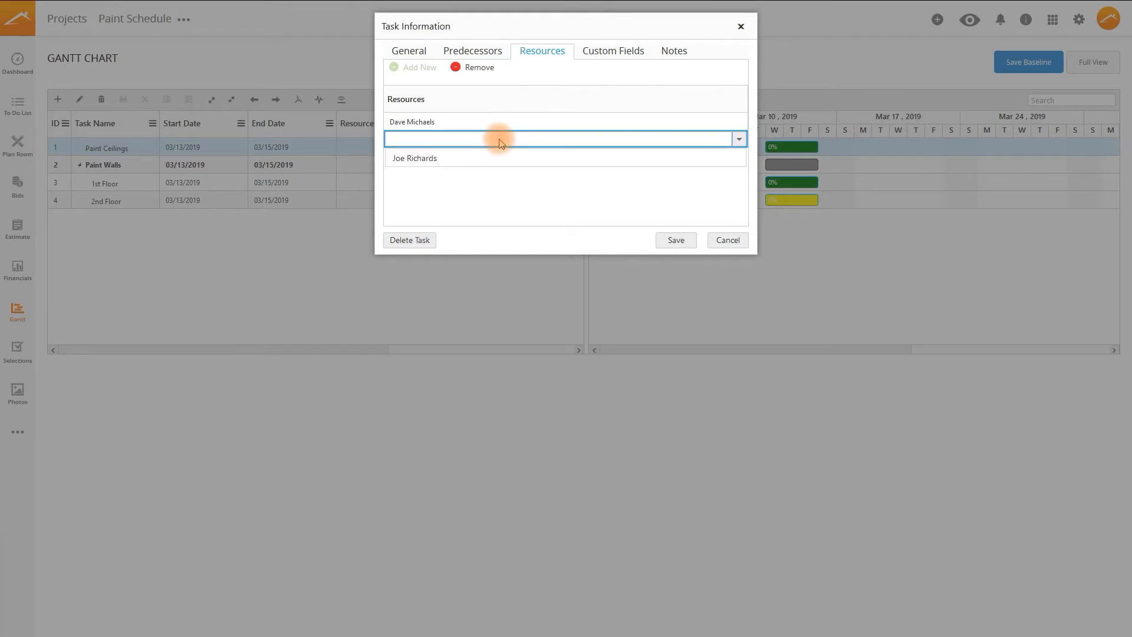
left_click(500, 156)
left_click(519, 183)
left_click(672, 241)
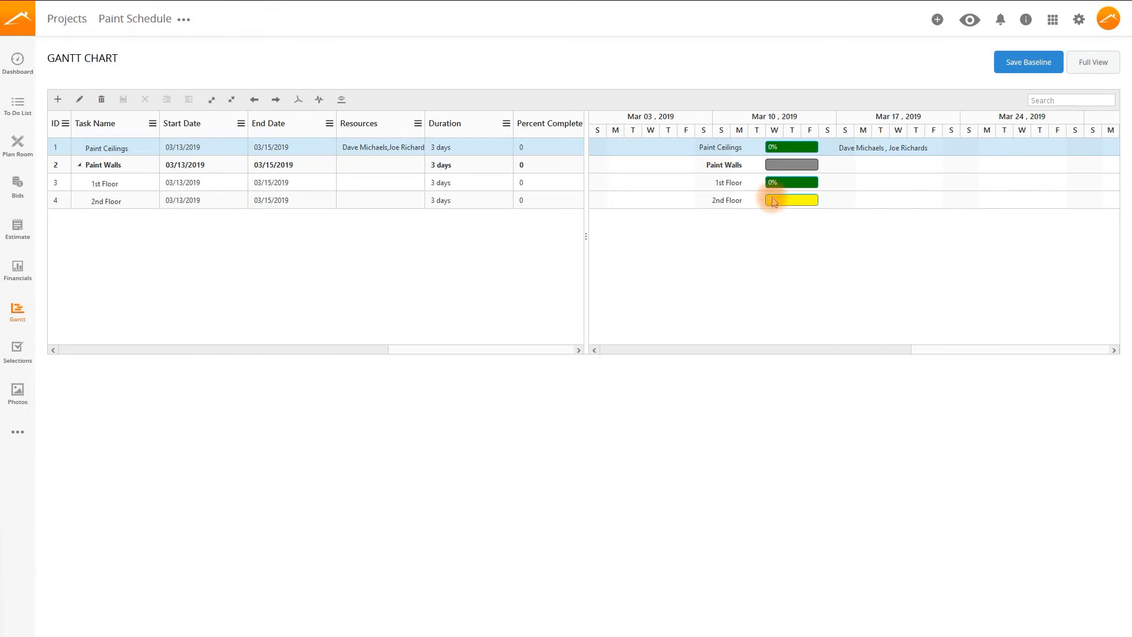
Move the 2nd Floor subtask to start on 03/17/2019 and link the end of Paint Ceilings to the start of 1st Floor.
left_click_drag(786, 198, 857, 200)
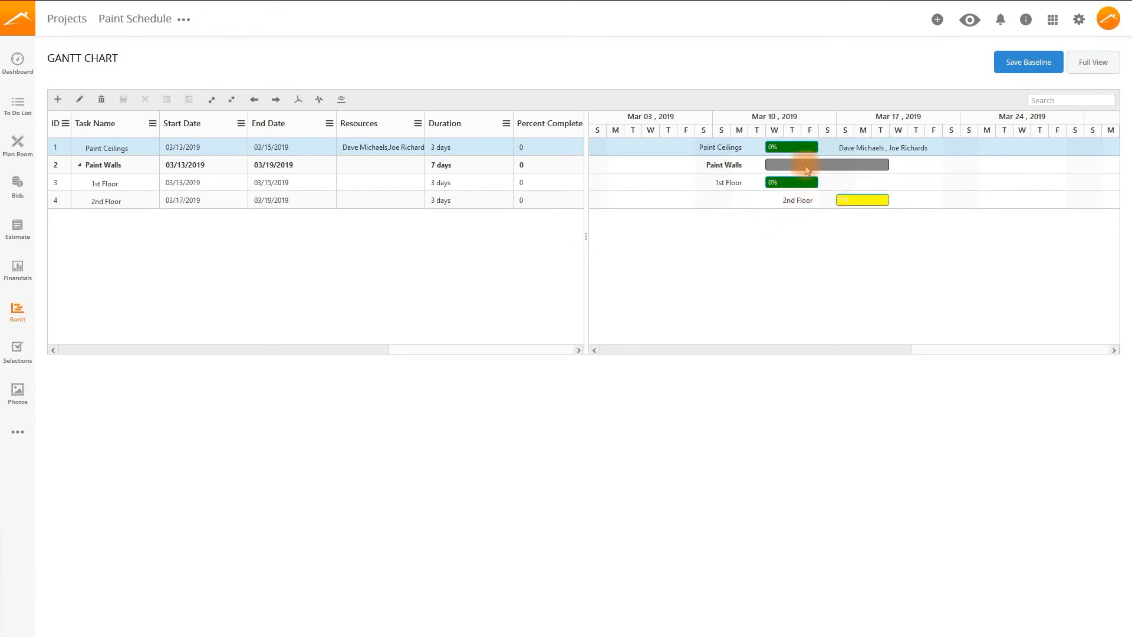
left_click_drag(821, 147, 764, 184)
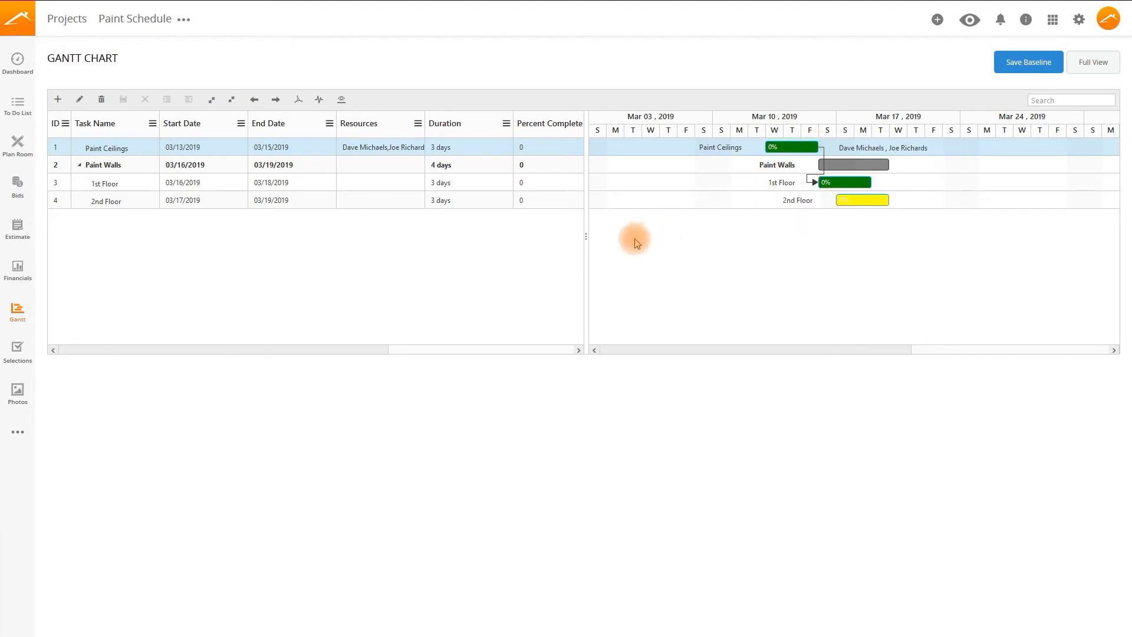
Expose the Predecessors column and set the 1st Floor subtask's predecessor to 1FS+2 days.
left_click_drag(592, 265, 822, 252)
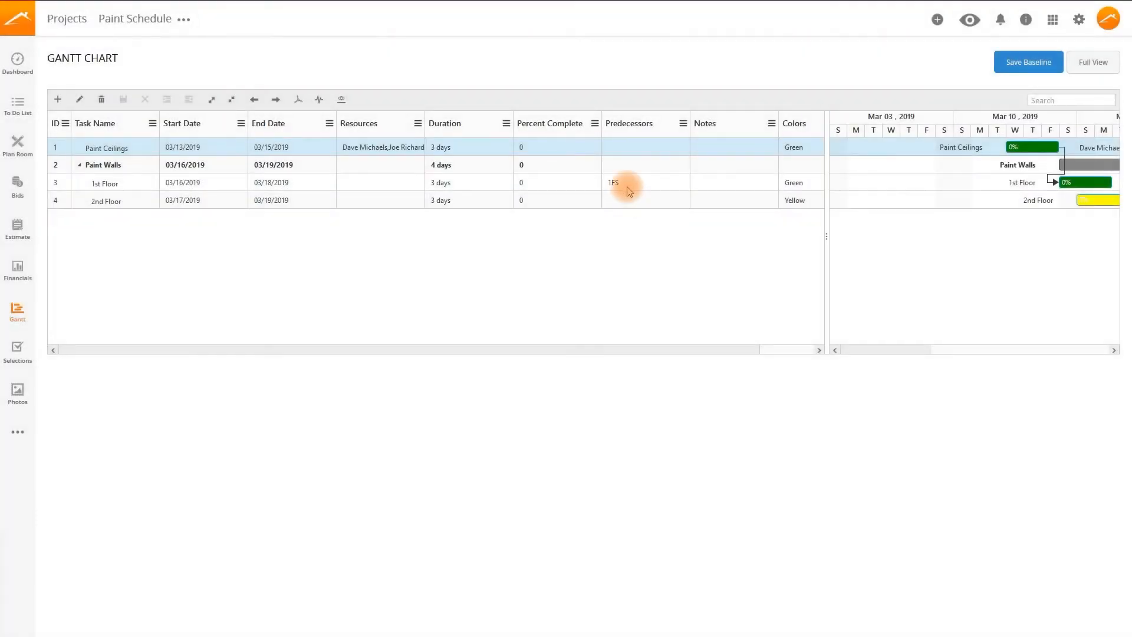
left_click(630, 187)
double_click(633, 187)
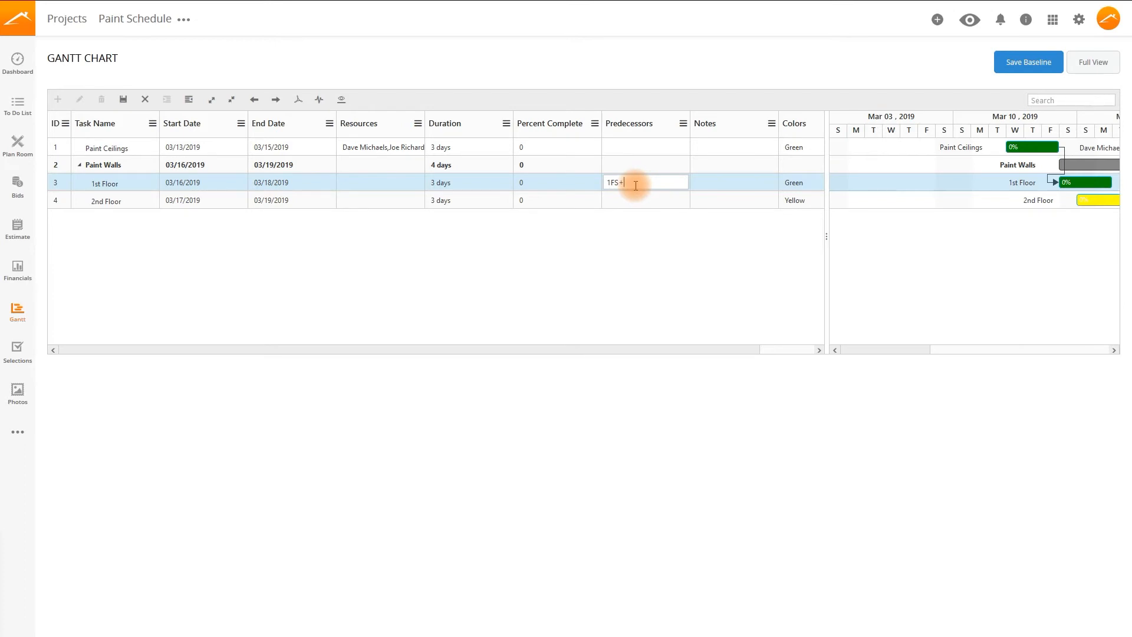
left_click(645, 230)
Link the end of 1st Floor to the start of 2nd Floor and set the 2nd Floor predecessor to 3FS+1 day.
left_click_drag(826, 266, 650, 258)
mouse_move(915, 209)
left_mouse_down()
mouse_move(1005, 202)
mouse_move(990, 205)
left_mouse_up()
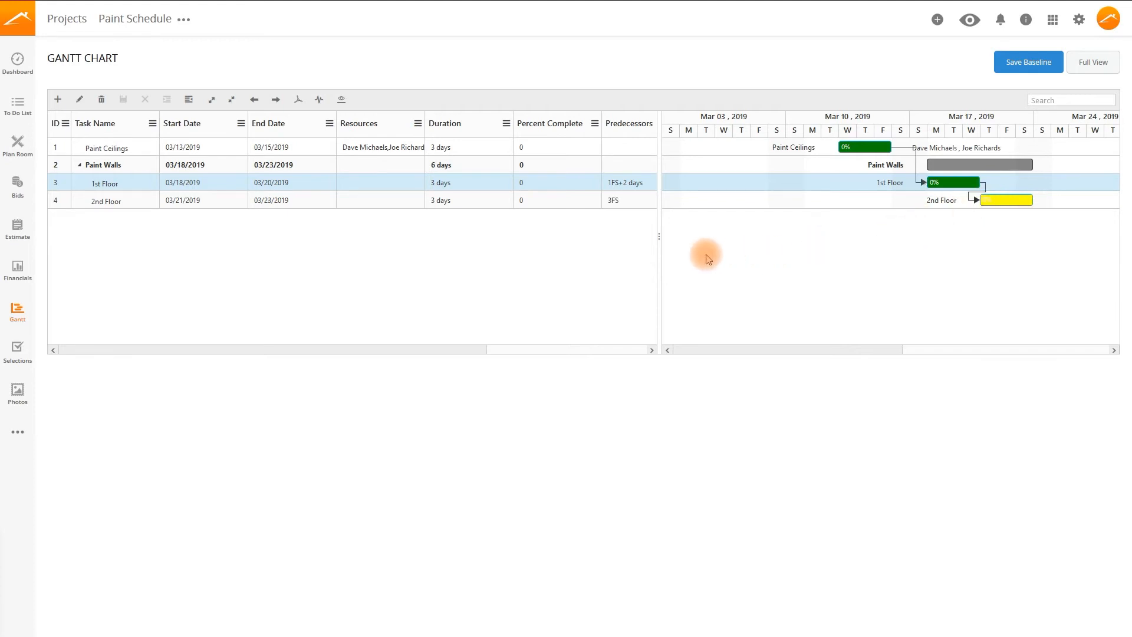
double_click(624, 201)
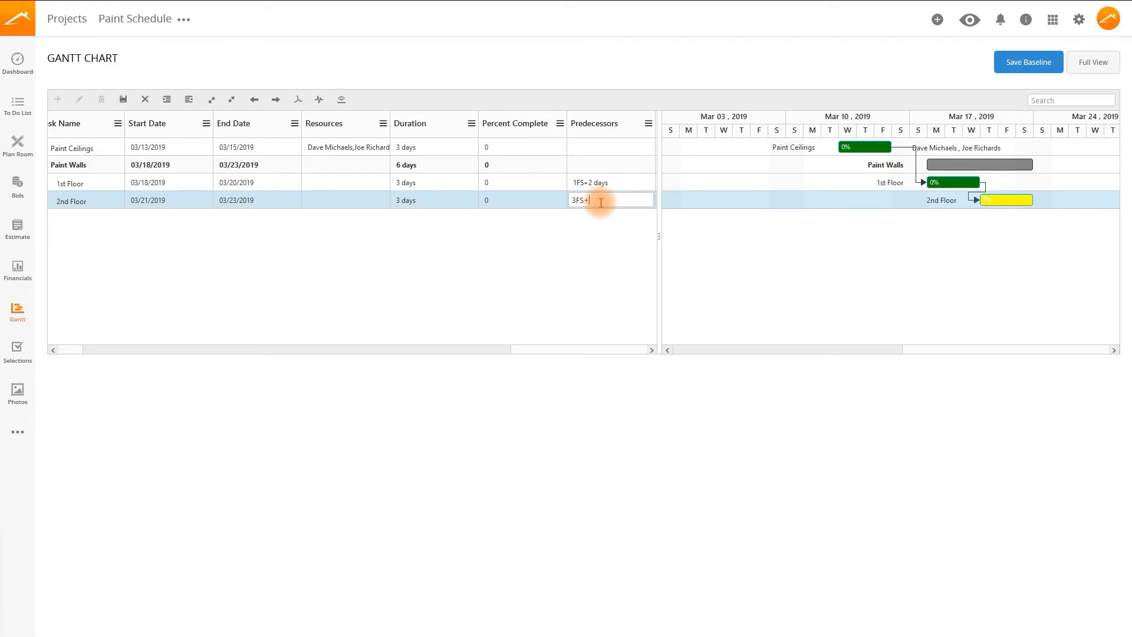
left_click(605, 232)
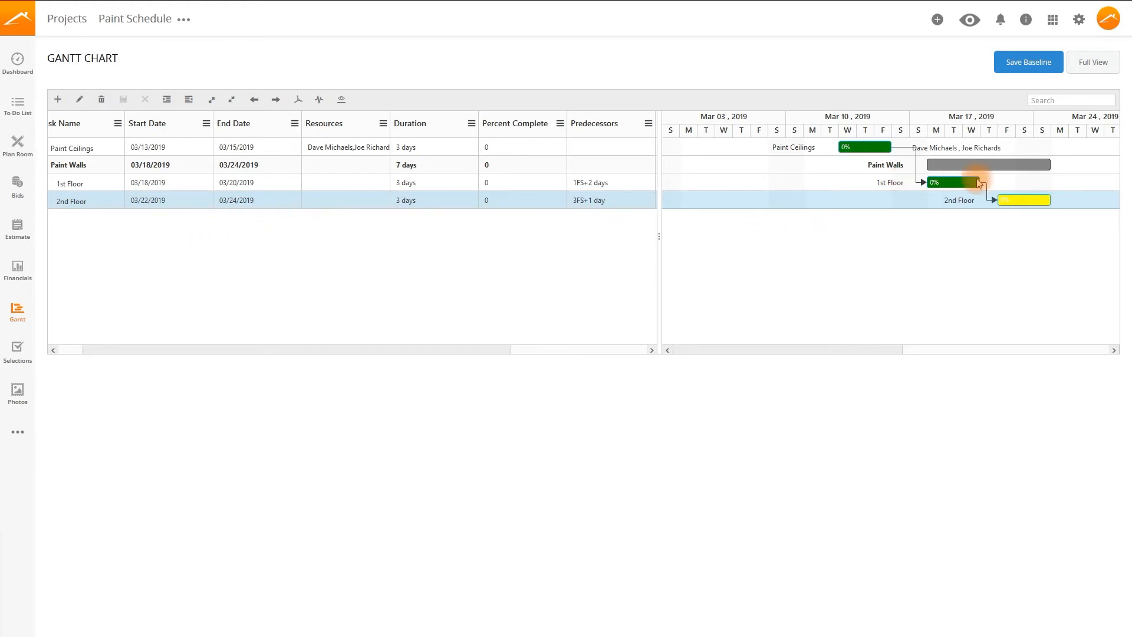
Collapse and re-expand the Paint Walls subtasks, leaving all task groups collapsed.
left_click(64, 167)
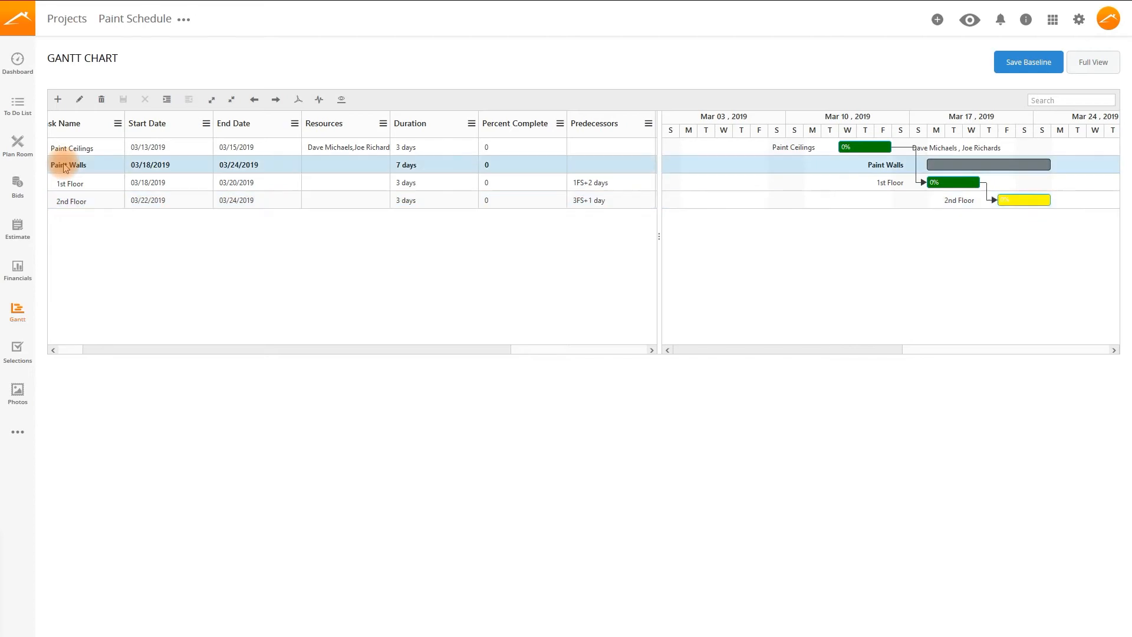
left_click_drag(180, 349, 91, 349)
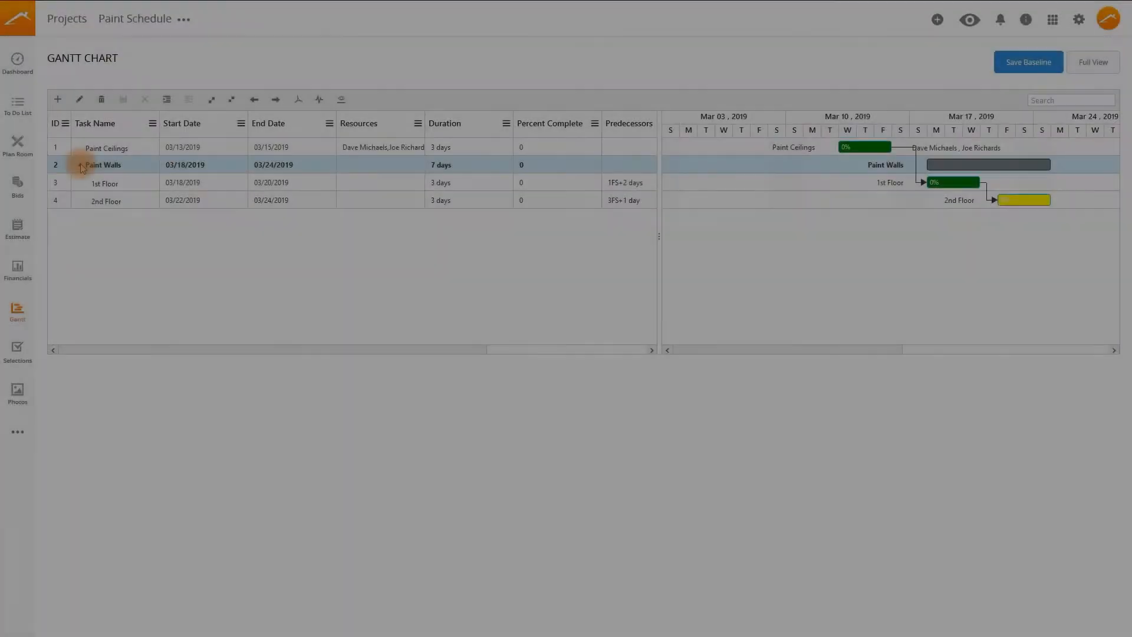
left_click(80, 164)
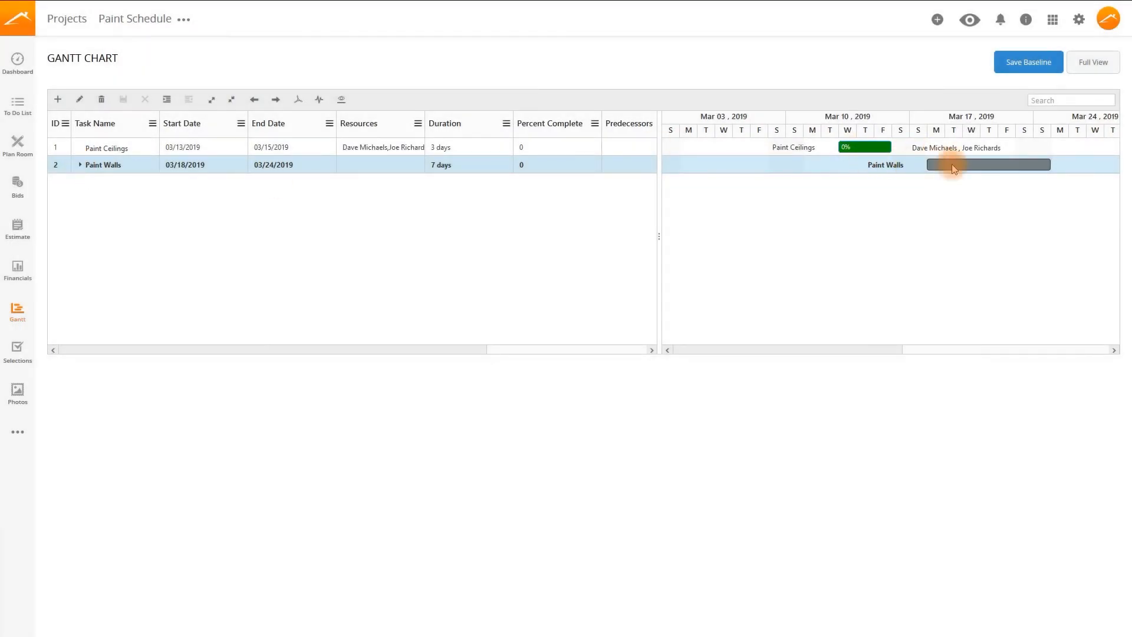
left_click(213, 101)
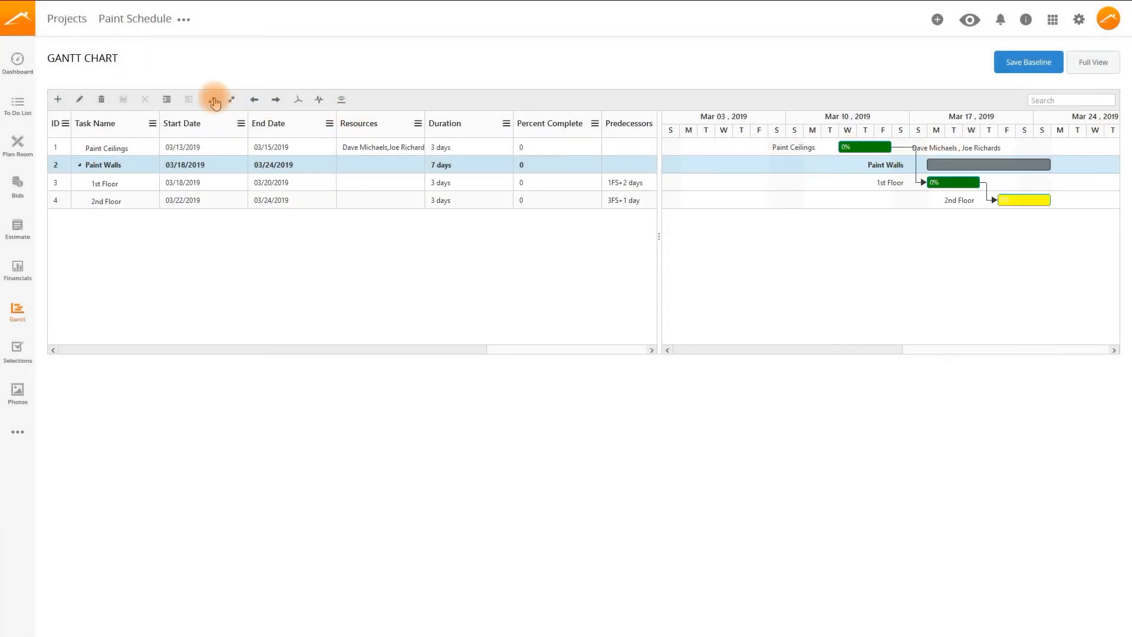
left_click(229, 101)
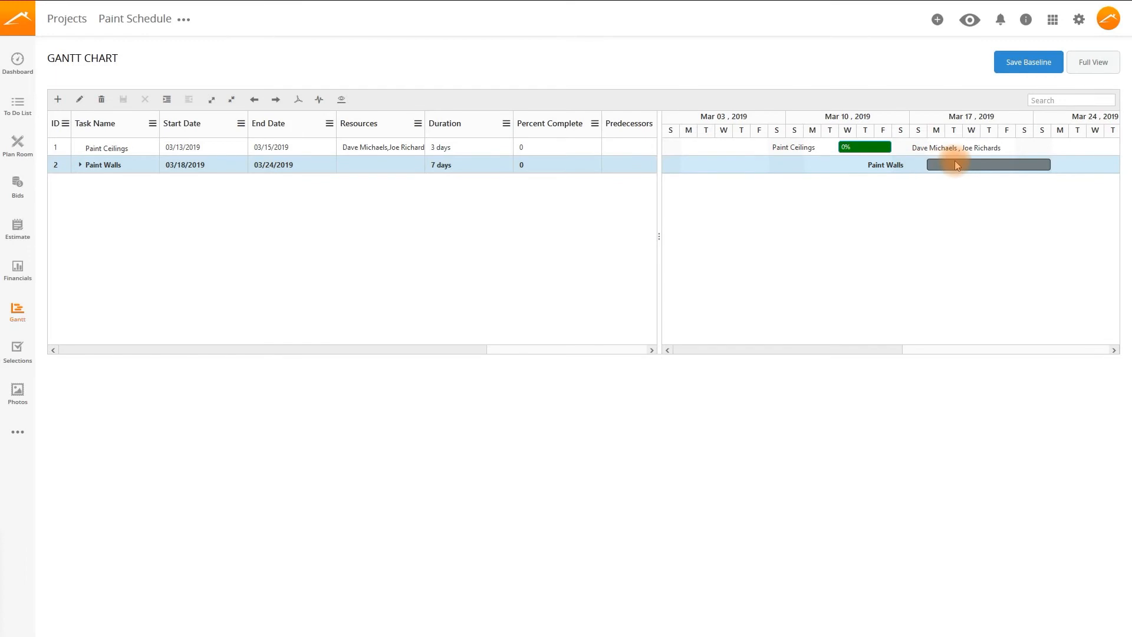
Add a new task below Paint Walls, expand the Paint Walls subtasks, and name the new task Paint Trim.
right_click(954, 166)
mouse_move(986, 188)
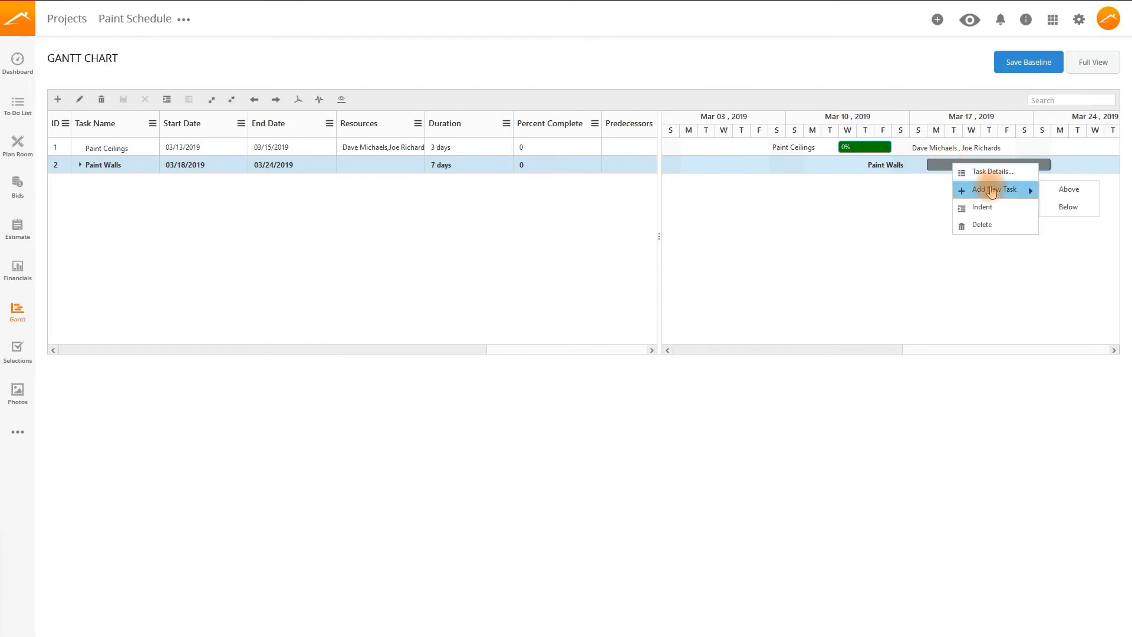
left_click(1069, 208)
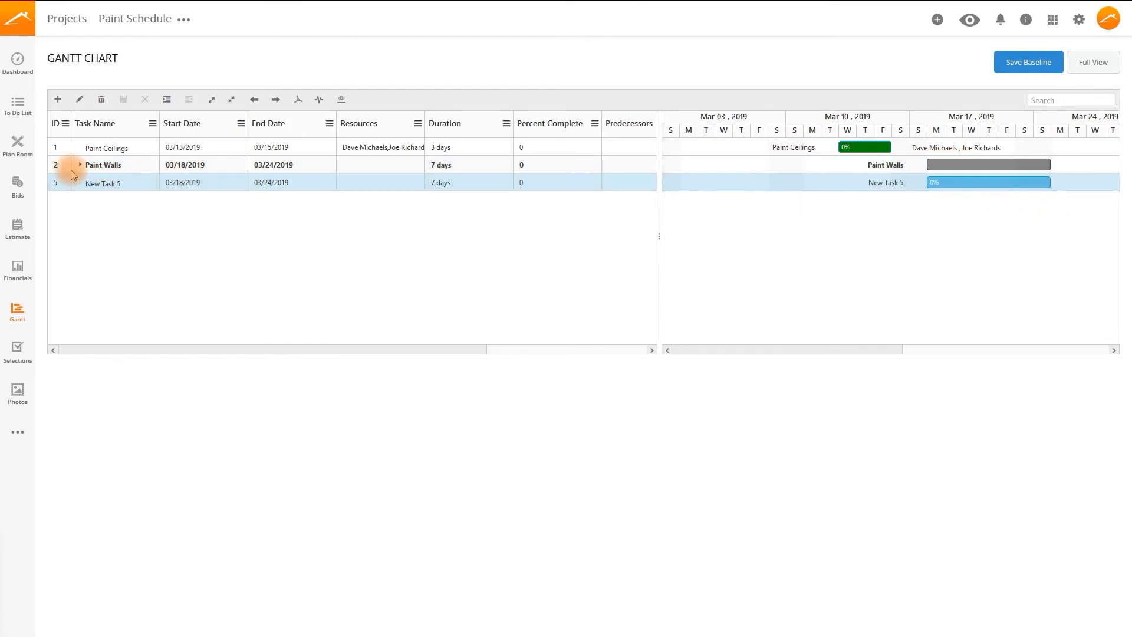
left_click(80, 165)
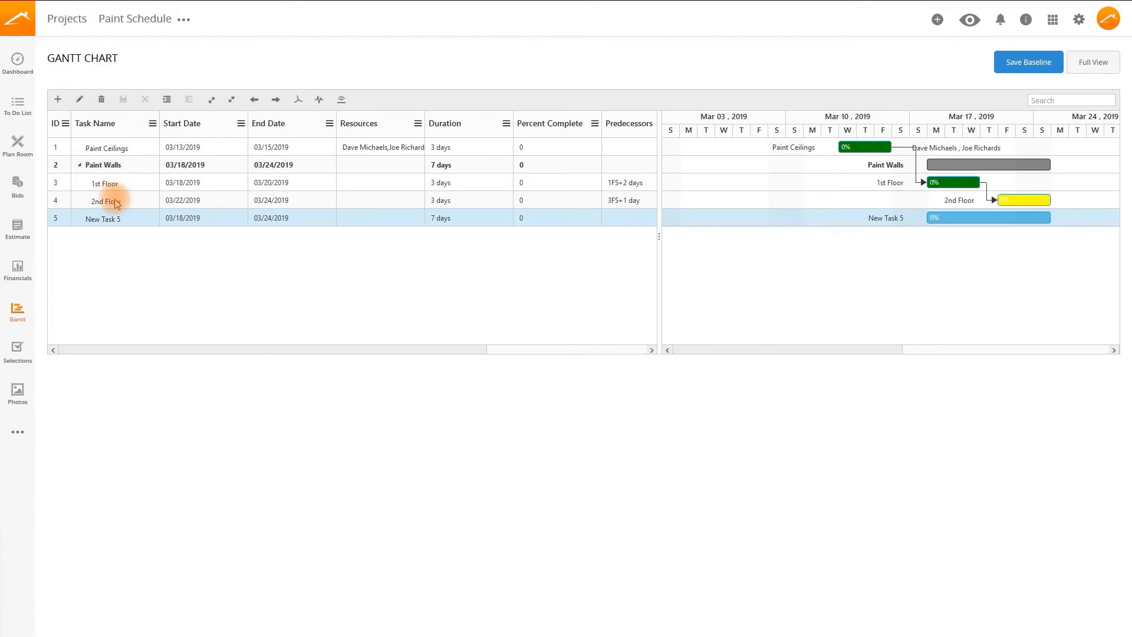
double_click(111, 220)
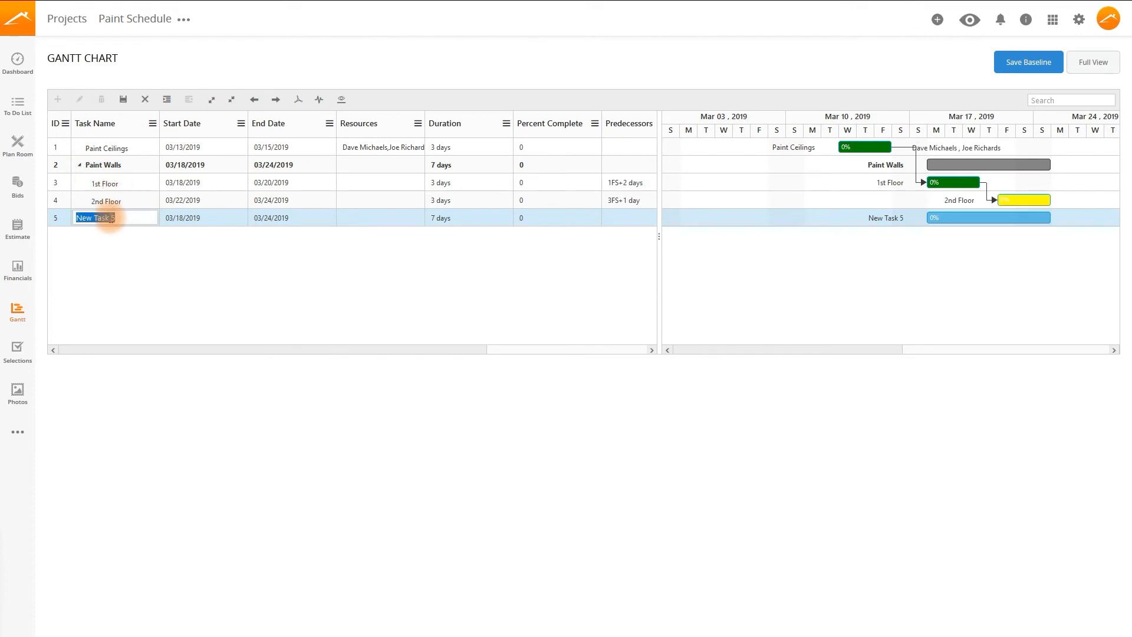
type("Paint Trim")
left_click(143, 257)
Add a new task below Paint Trim and name it Paint Doors.
right_click(946, 217)
mouse_move(968, 243)
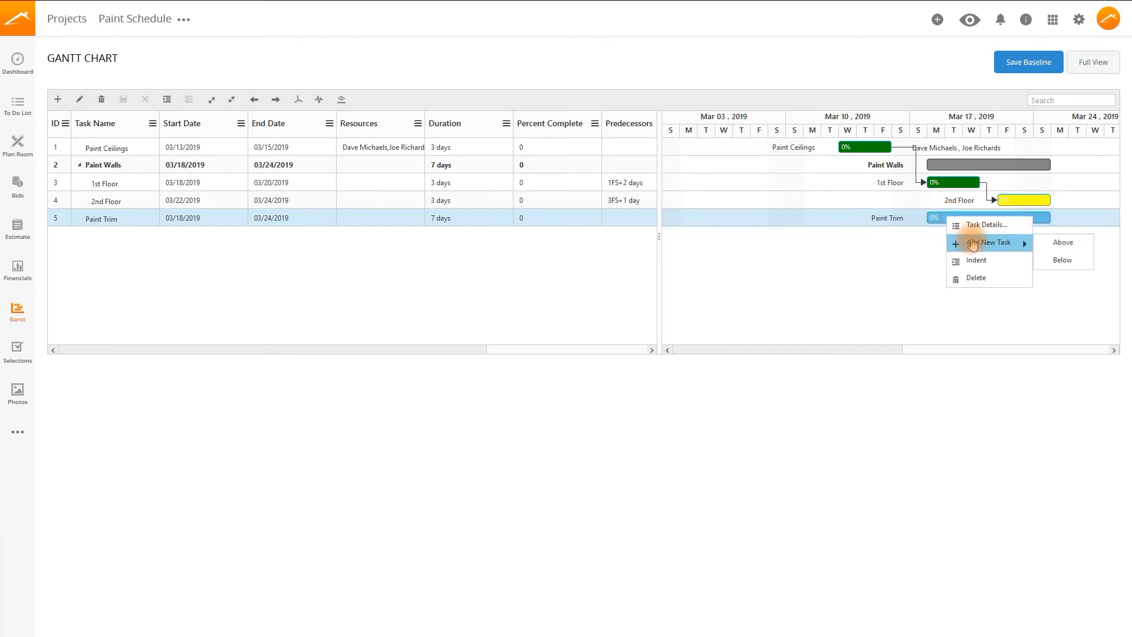
left_click(1050, 259)
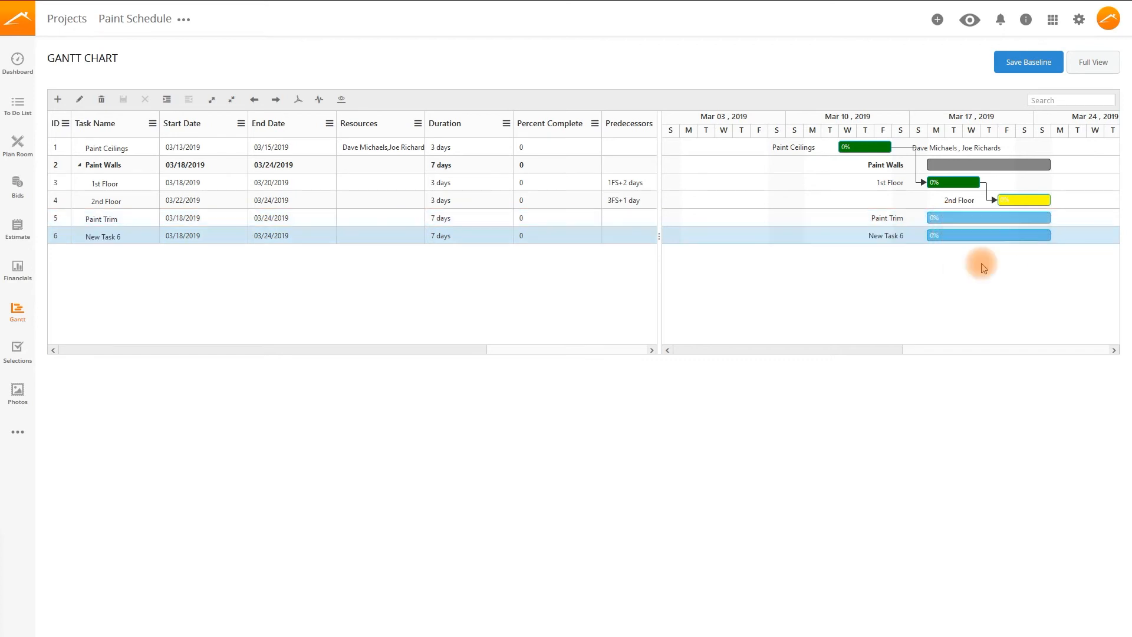
double_click(128, 239)
type("Paint Doors")
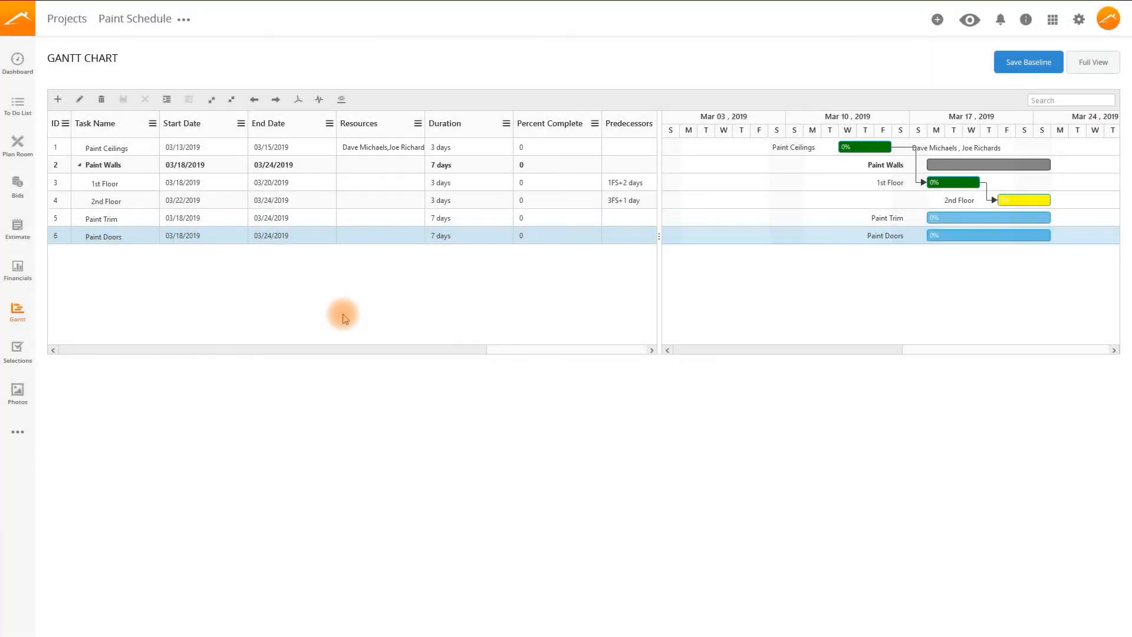
Set the Paint Trim task's duration to 1 day.
left_click(439, 219)
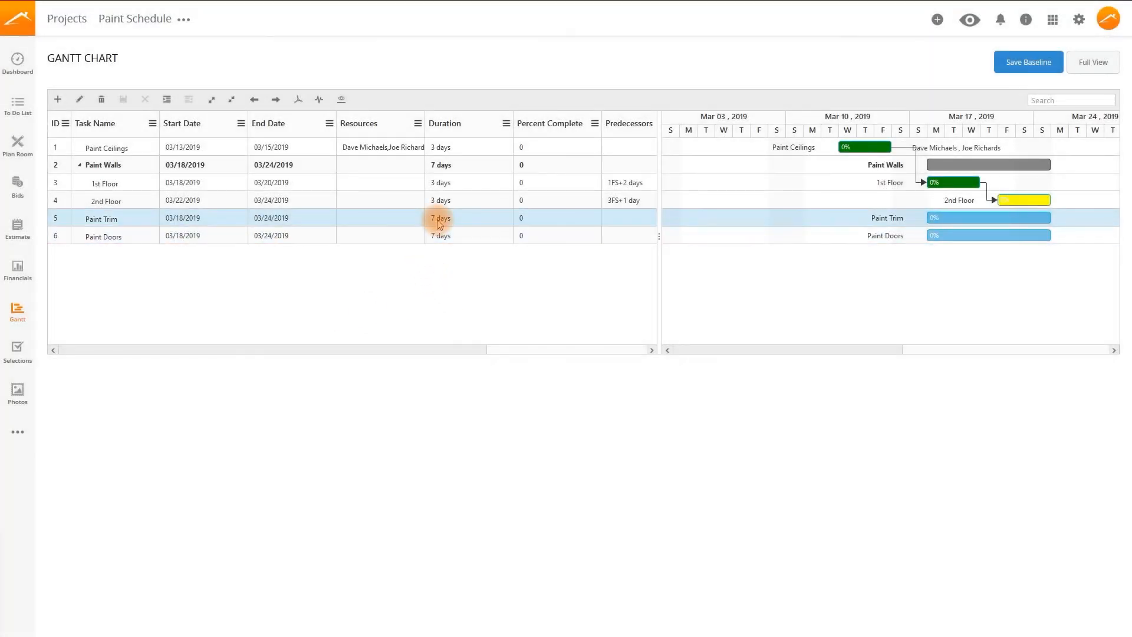
double_click(438, 219)
left_click(431, 218)
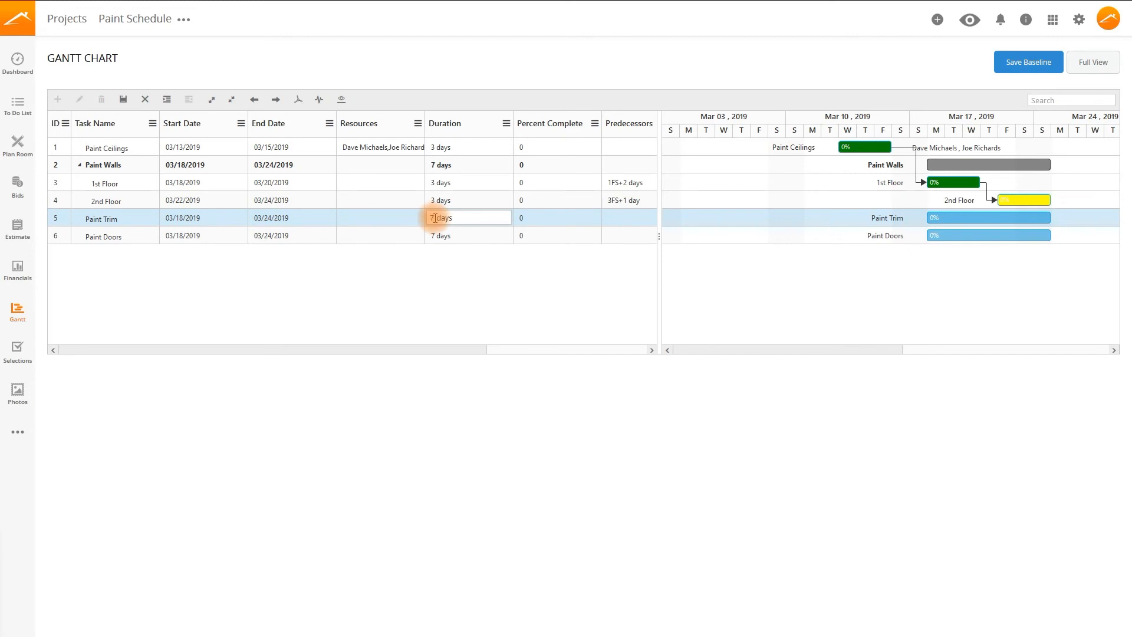
key("Delete")
type("1")
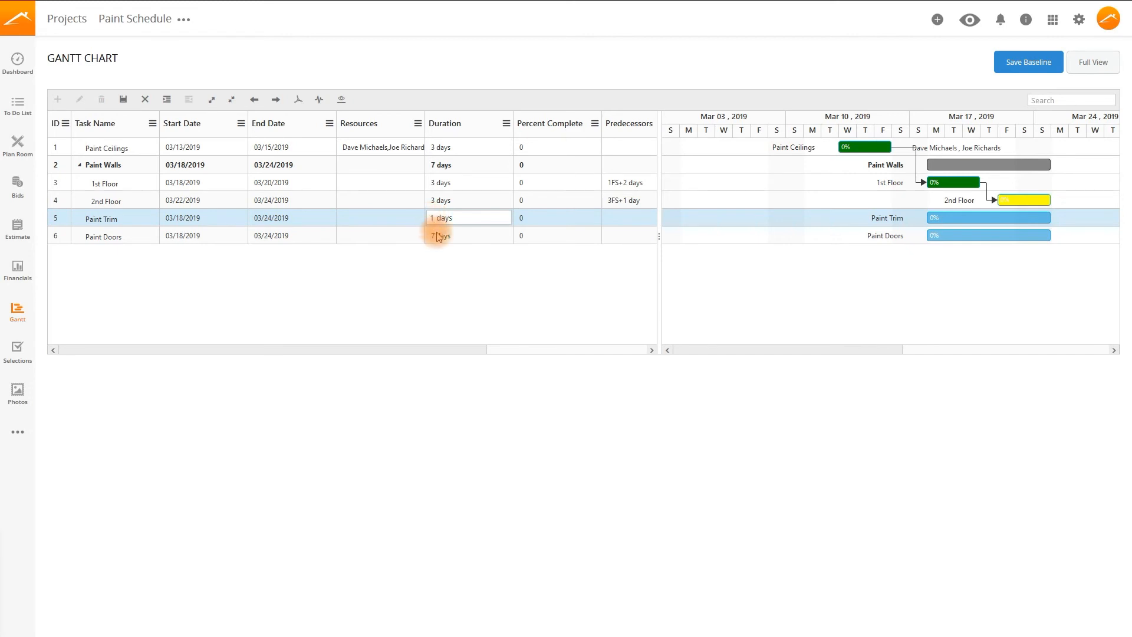
Set the Paint Doors task's duration to 1 day.
double_click(435, 236)
left_click(436, 236)
key("BackSpace")
type("1")
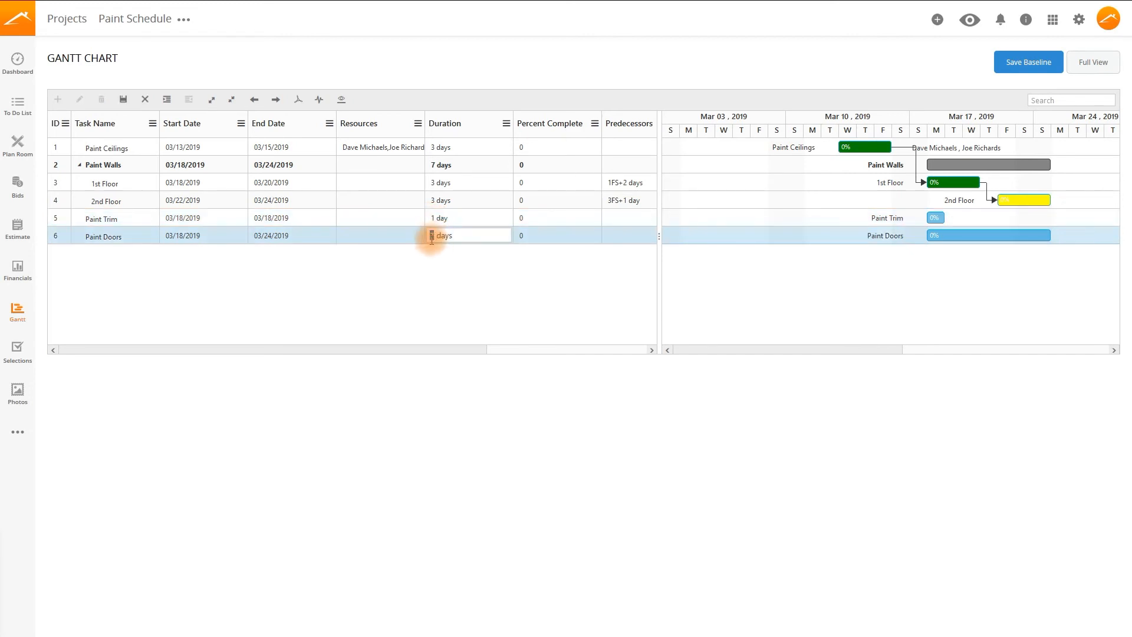
left_click(453, 263)
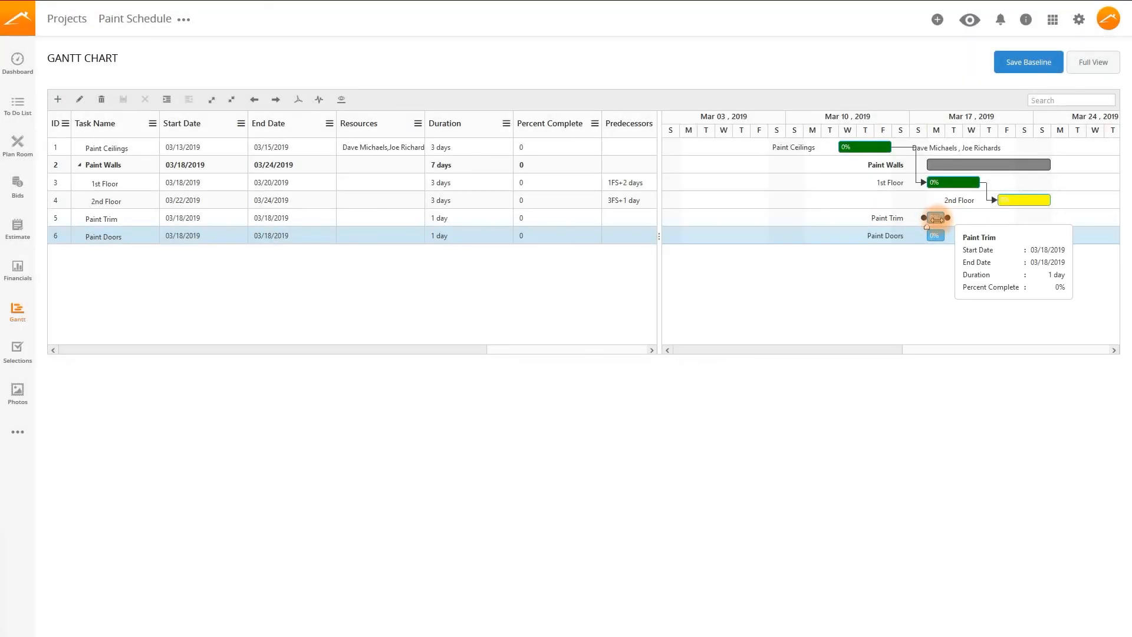
Reschedule Paint Trim to 03/25/2019–03/26/2019 and Paint Doors to 03/26/2019–03/27/2019, each with a 1.5-day duration.
left_click_drag(936, 218, 1061, 218)
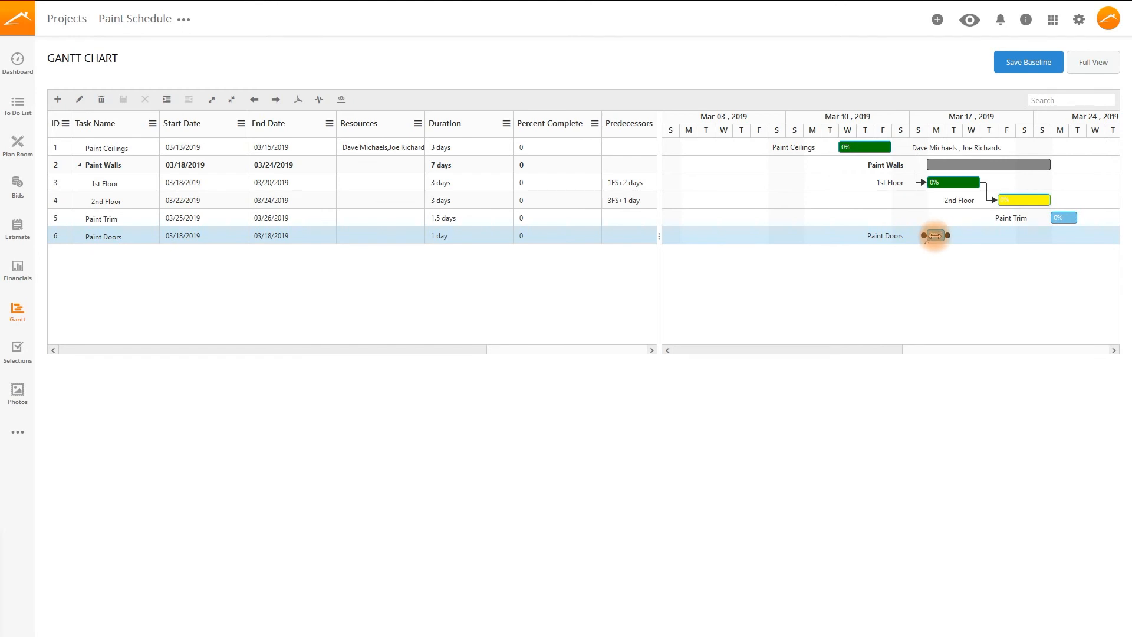
left_click_drag(949, 236, 1089, 236)
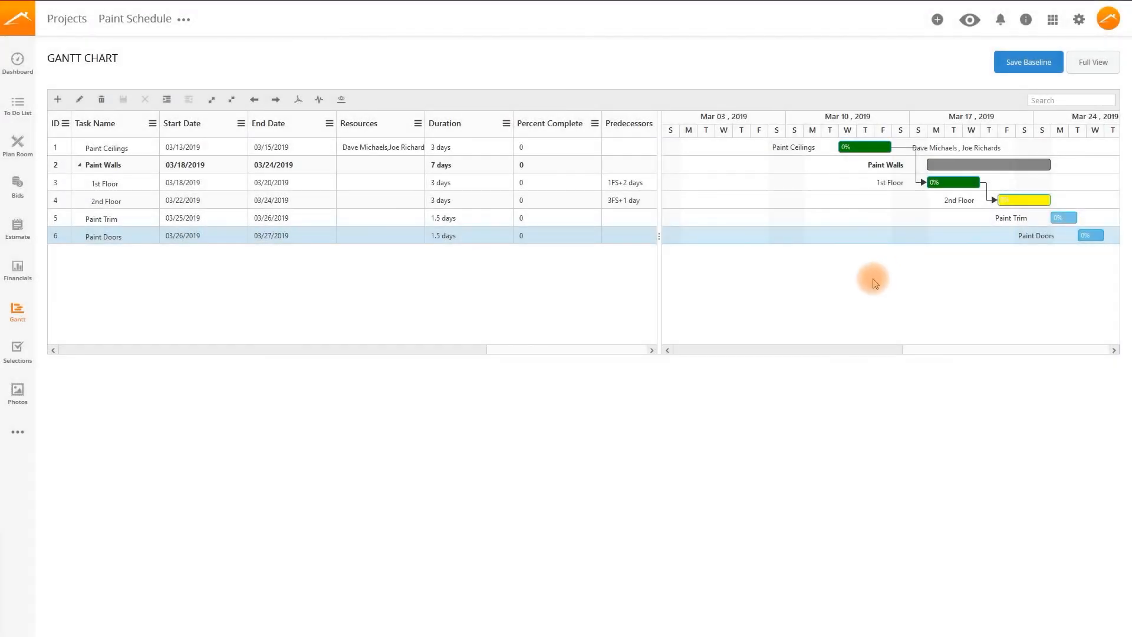
Save the current Paint Schedule as the project's baseline, choosing to baseline it now.
left_click(342, 100)
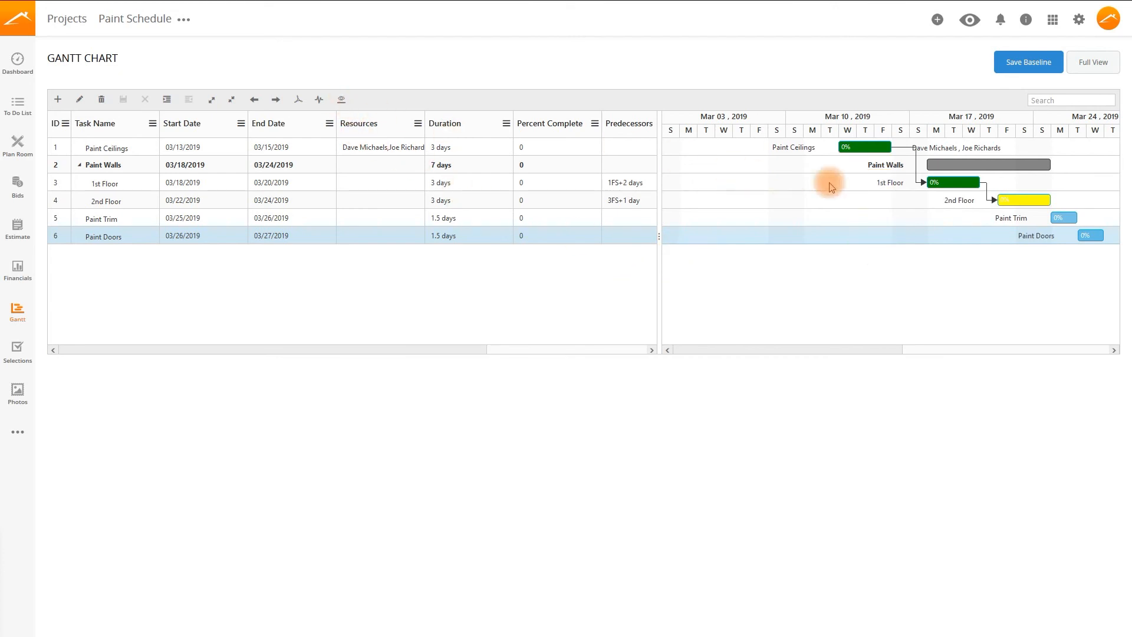
left_click(1018, 66)
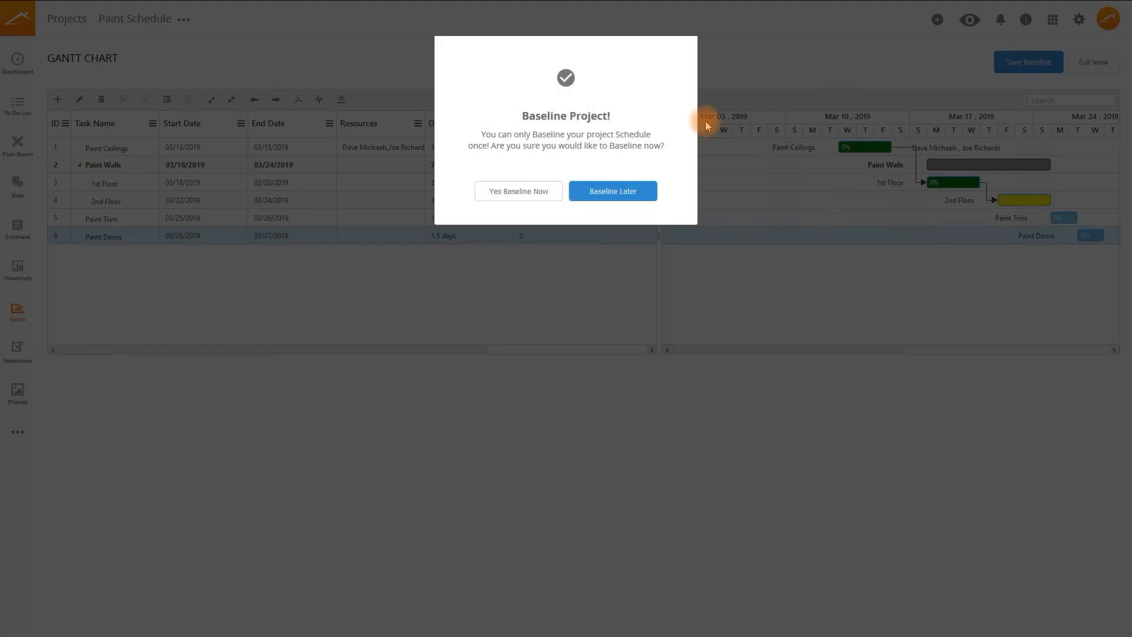
left_click(521, 192)
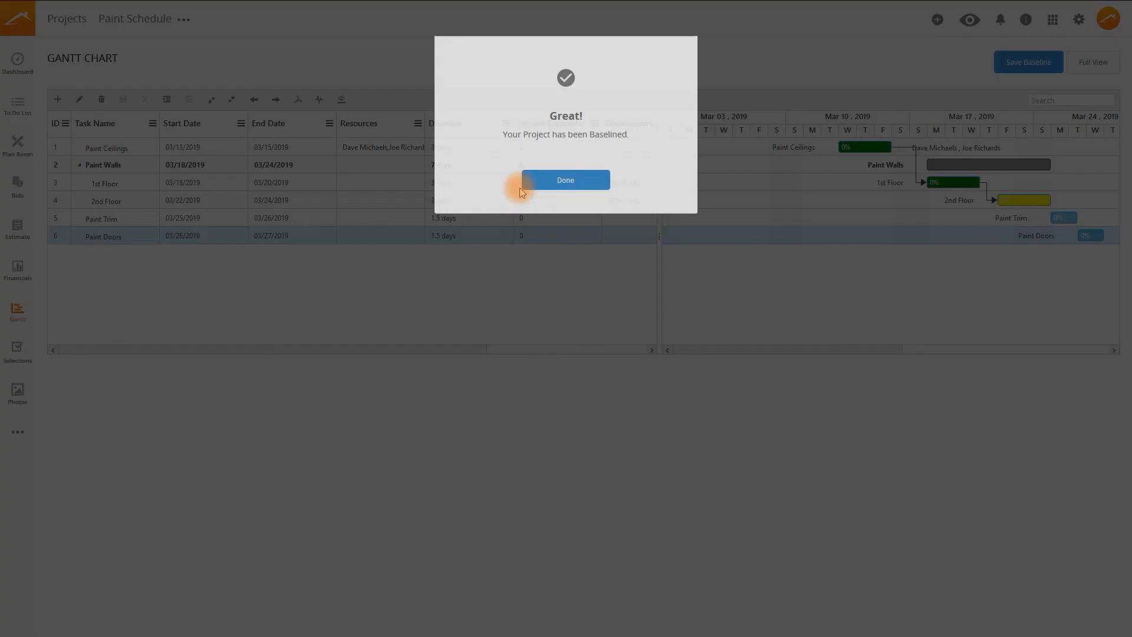
left_click(550, 182)
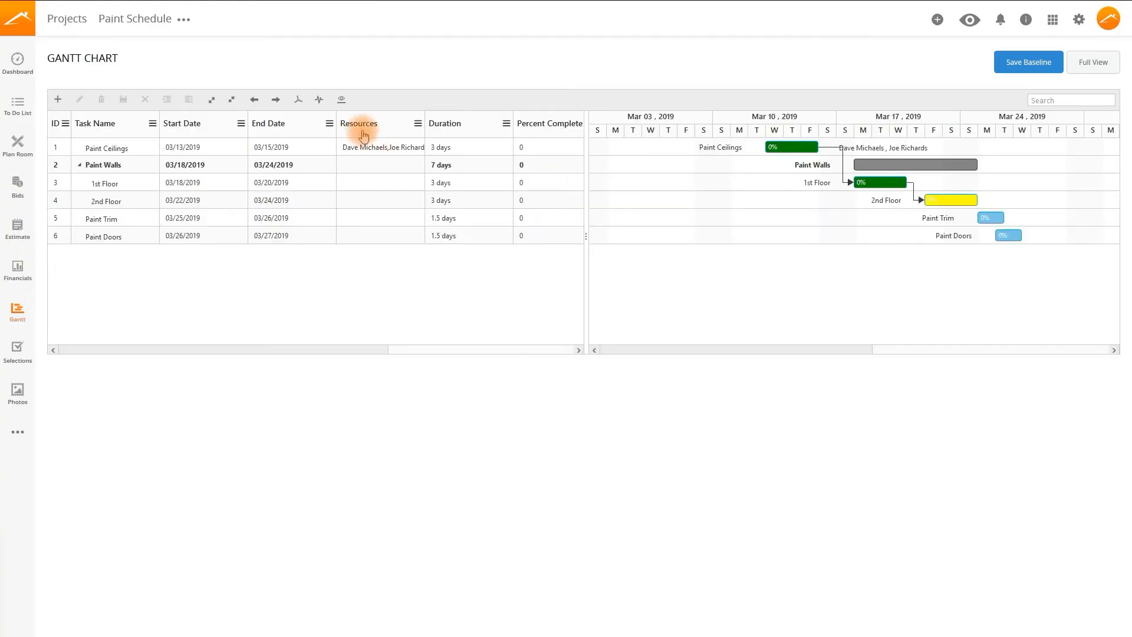
left_click(341, 100)
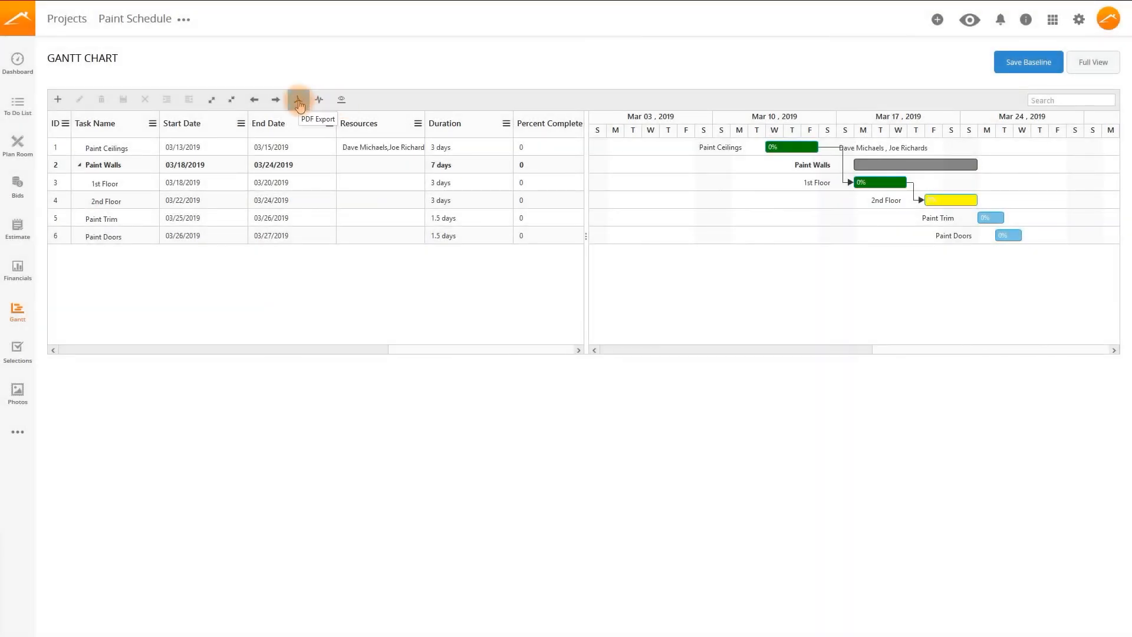
Start a PDF export of the Gantt chart, but dismiss the Gantt.pdf download without saving it.
left_click(298, 100)
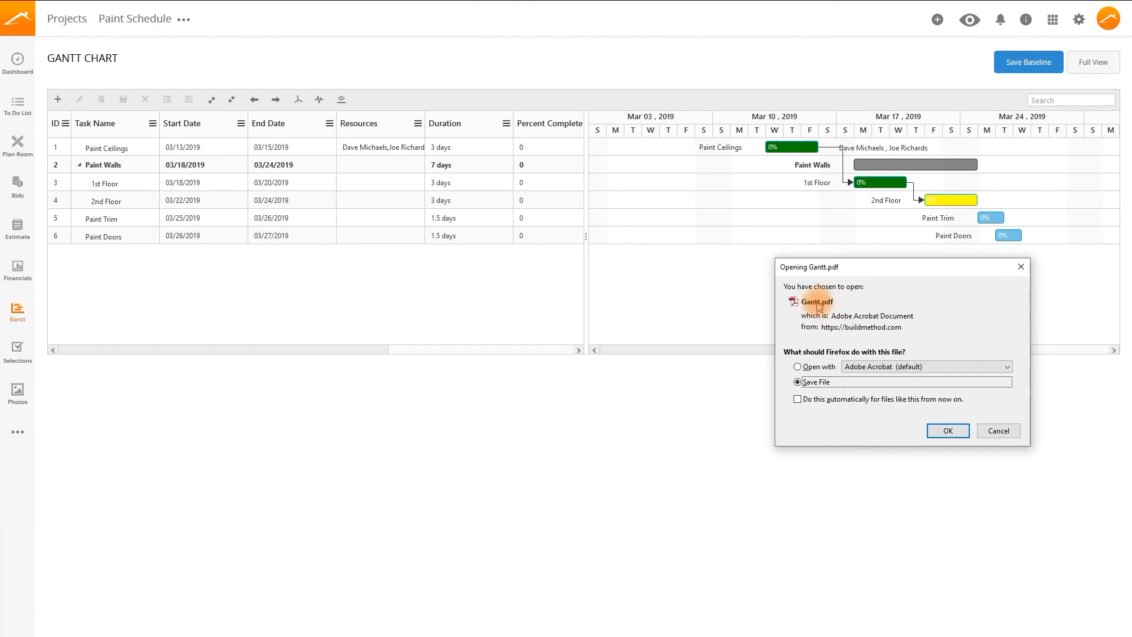
left_click(997, 432)
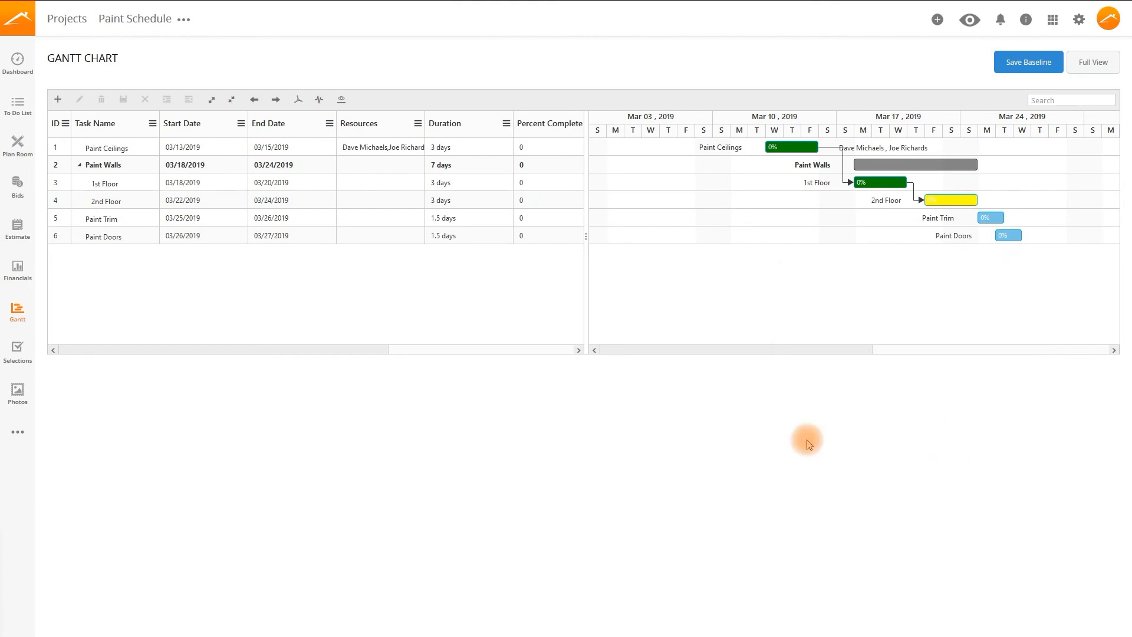